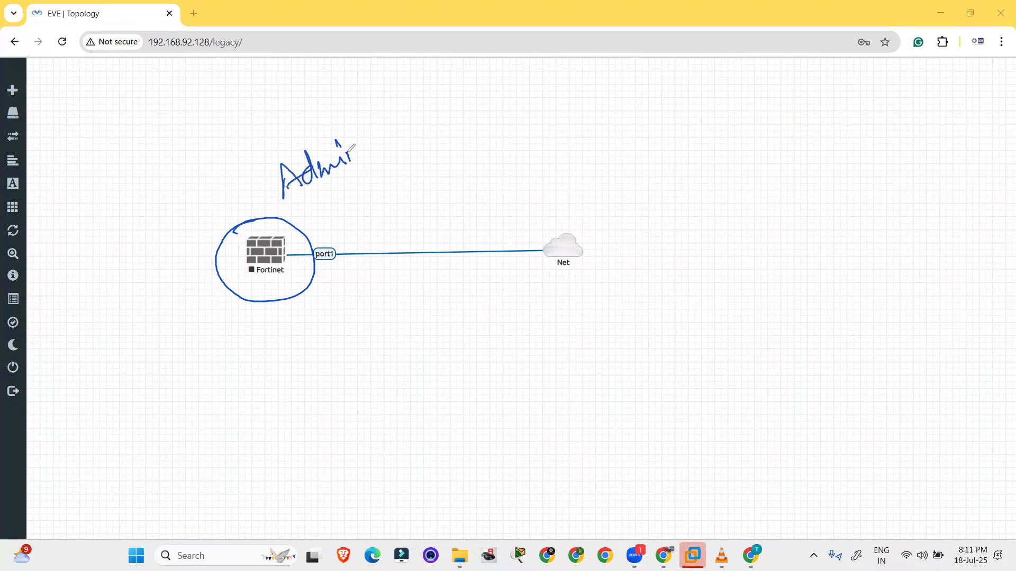
Circle the Fortinet node on the EVE-NG topology and annotate it 'Admin'
{"action": "left_click_drag", "start_coordinate": [301, 200], "coordinate": [402, 144]}
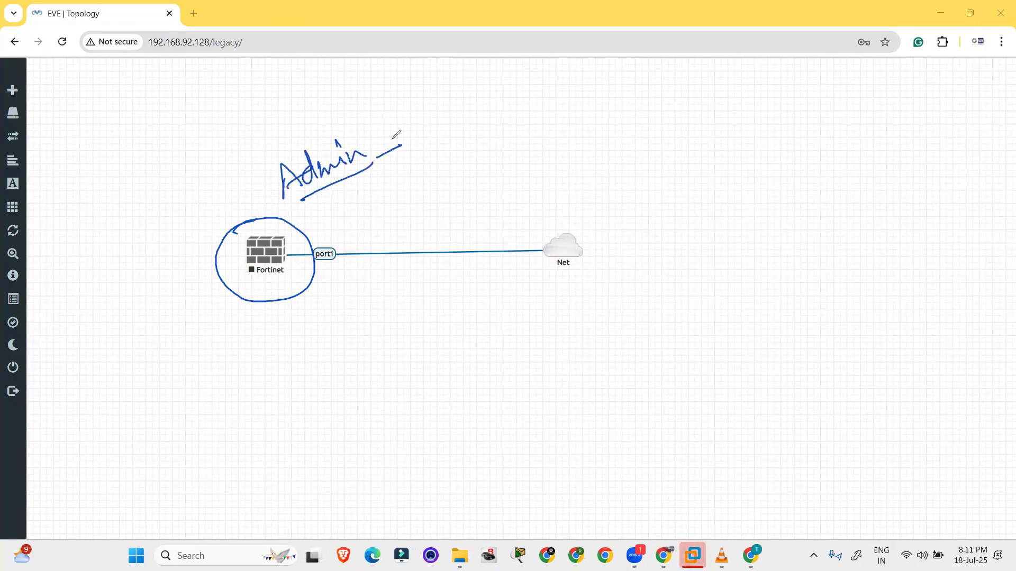
{"action": "left_click", "coordinate": [961, 372]}
Start the Fortinet node and open its PuTTY console near the screen centre
{"action": "right_click", "coordinate": [273, 247]}
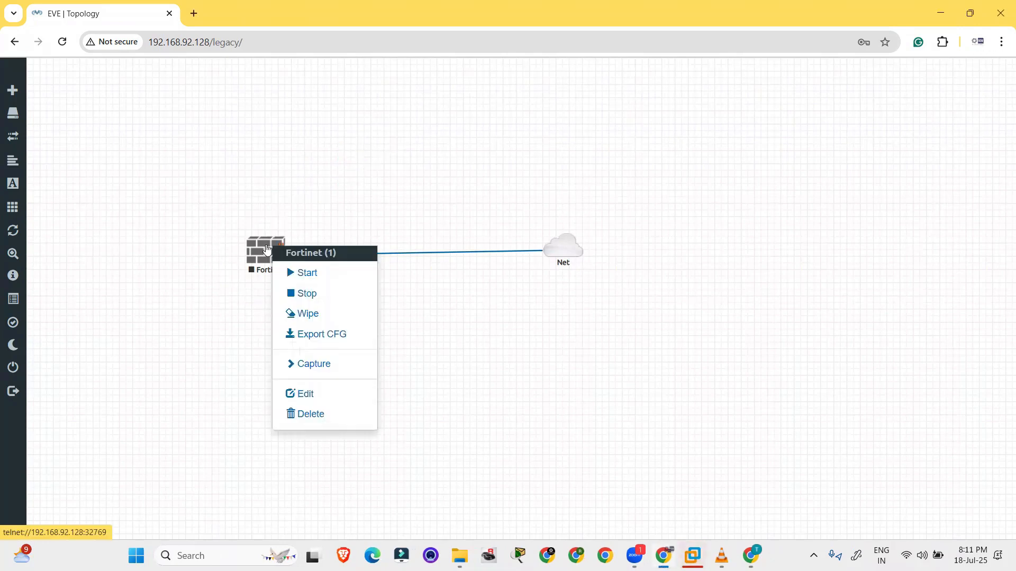
{"action": "left_click", "coordinate": [318, 274]}
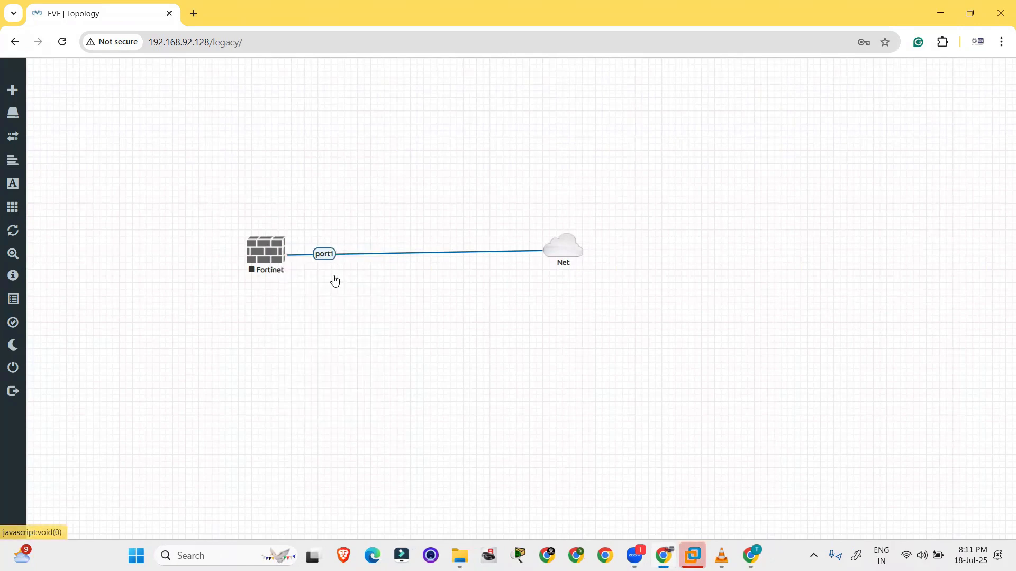
{"action": "left_click", "coordinate": [272, 253]}
{"action": "left_click", "coordinate": [476, 141]}
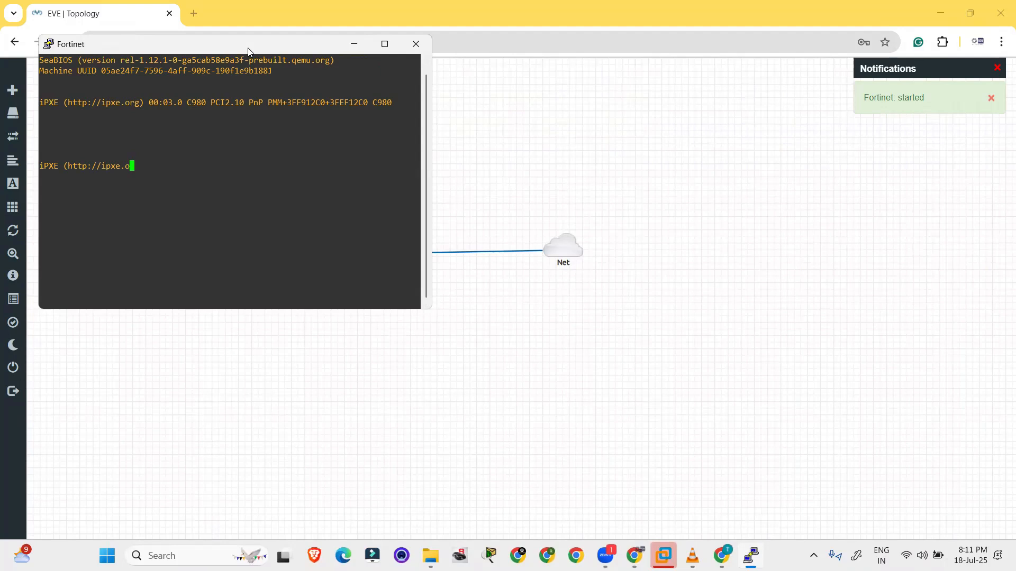
{"action": "left_click_drag", "start_coordinate": [248, 51], "coordinate": [575, 162]}
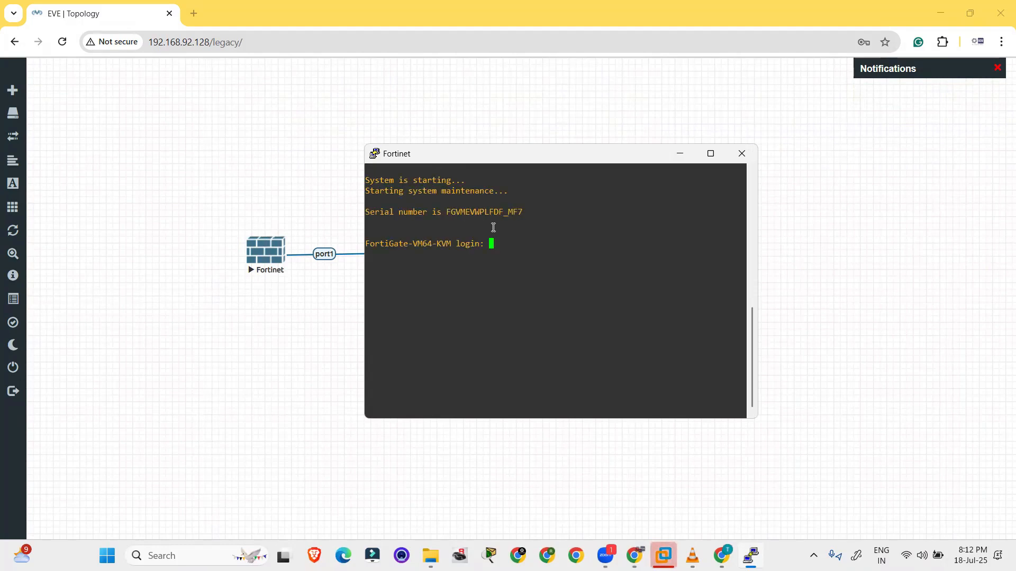
Log in as admin on the FortiGate console and run 'diagnose ip address list'
{"action": "type", "text": "admin"}
{"action": "key", "text": "Return"}
{"action": "key", "text": "Return"}
{"action": "key", "text": "Return"}
{"action": "key", "text": "Return"}
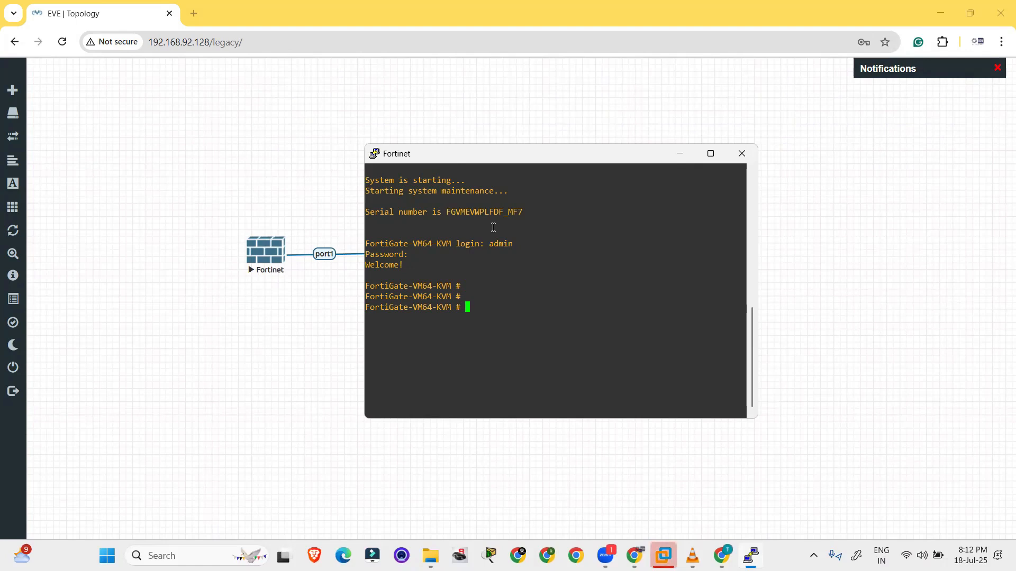
{"action": "type", "text": "diagnose "}
{"action": "type", "text": "i[ a"}
{"action": "key", "text": "BackSpace"}
{"action": "key", "text": "BackSpace"}
{"action": "key", "text": "BackSpace"}
{"action": "type", "text": "p a"}
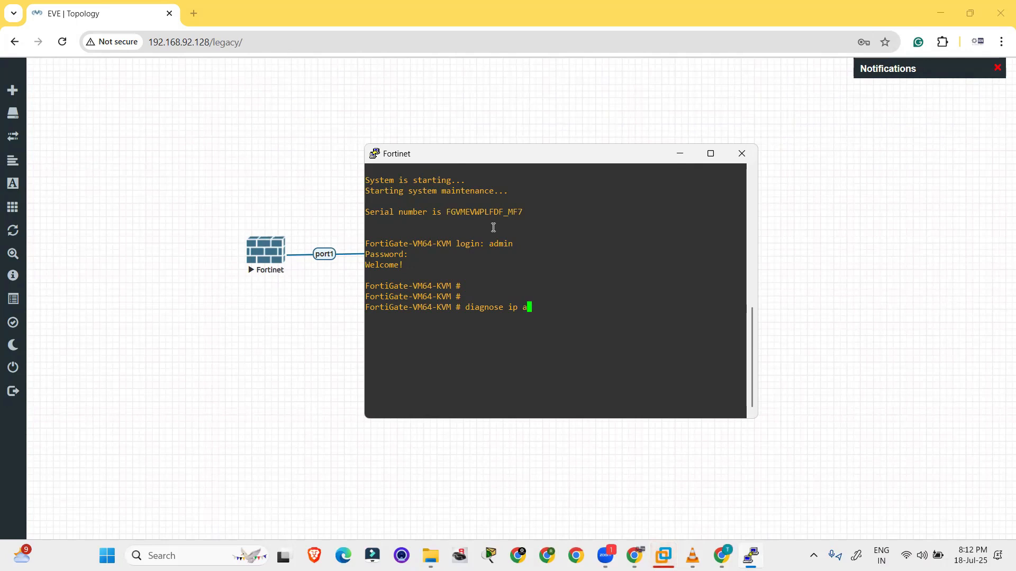
{"action": "type", "text": "ddress list"}
{"action": "key", "text": "Return"}
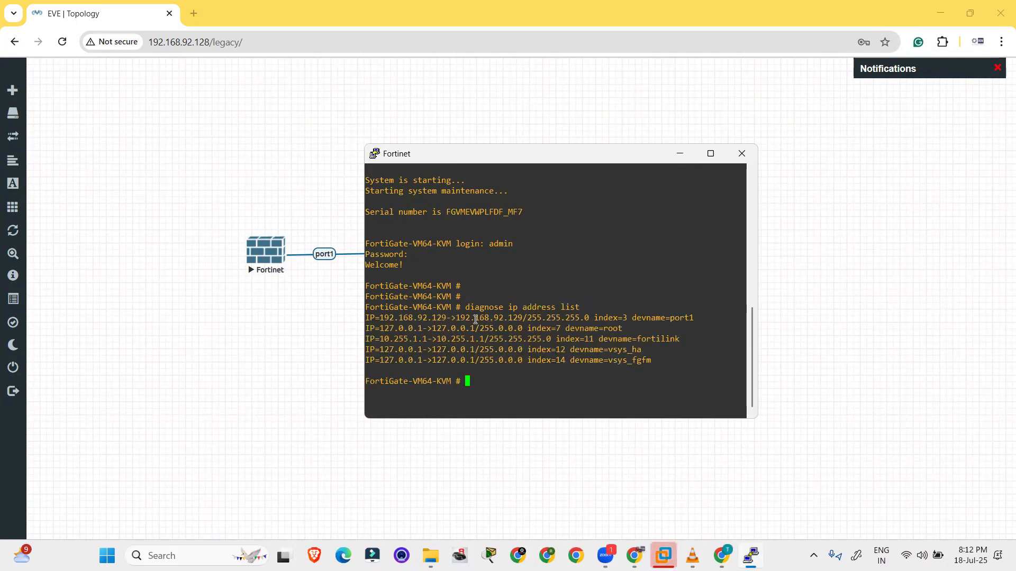
Select port1's address 192.168.92.129 from the output and switch to the browser window
{"action": "left_click_drag", "start_coordinate": [452, 317], "coordinate": [522, 316]}
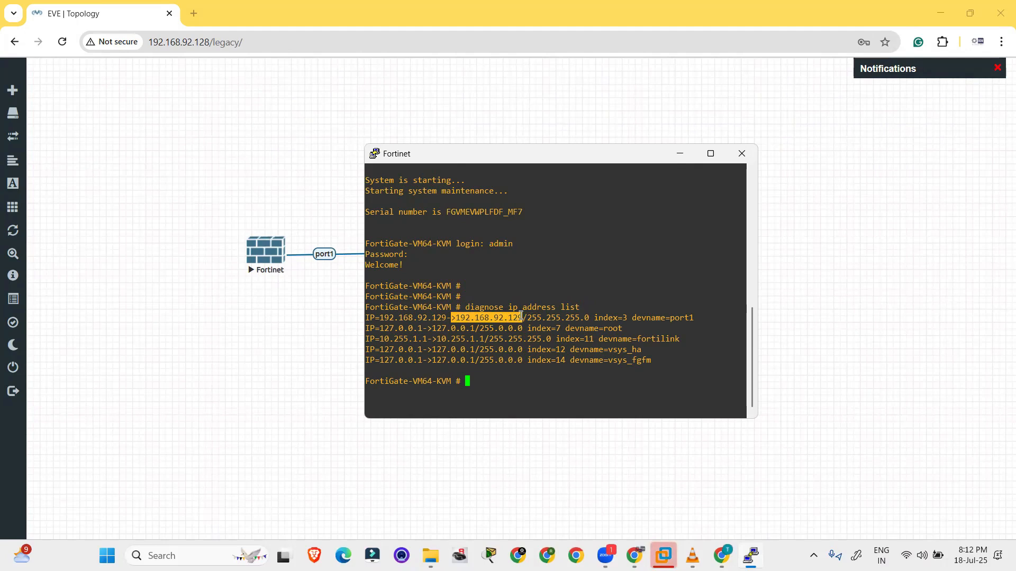
{"action": "left_click", "coordinate": [524, 318]}
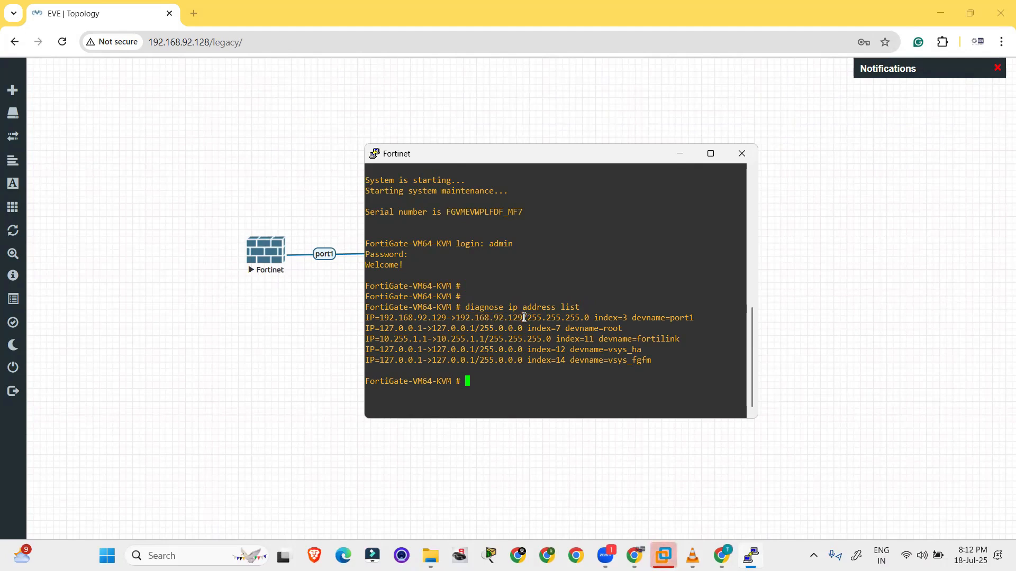
{"action": "left_click_drag", "start_coordinate": [524, 318], "coordinate": [456, 317]}
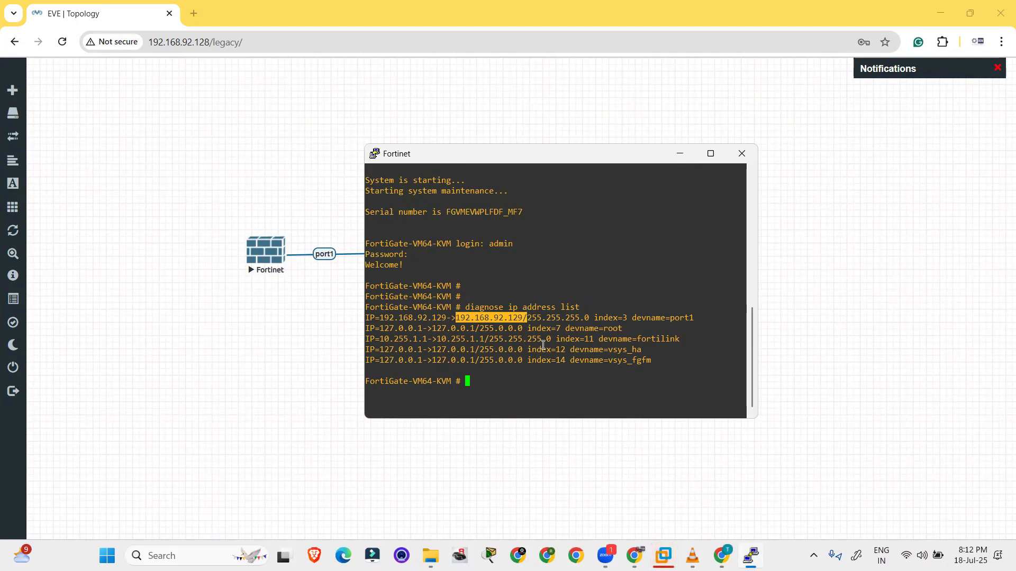
{"action": "key", "text": "alt+Tab"}
{"action": "key", "text": "Tab"}
{"action": "key", "text": "Tab"}
{"action": "key", "text": "Tab"}
Open 192.168.92.129 in Chrome, sign in as admin, and postpone the FortiGate setup
{"action": "left_click", "coordinate": [300, 345]}
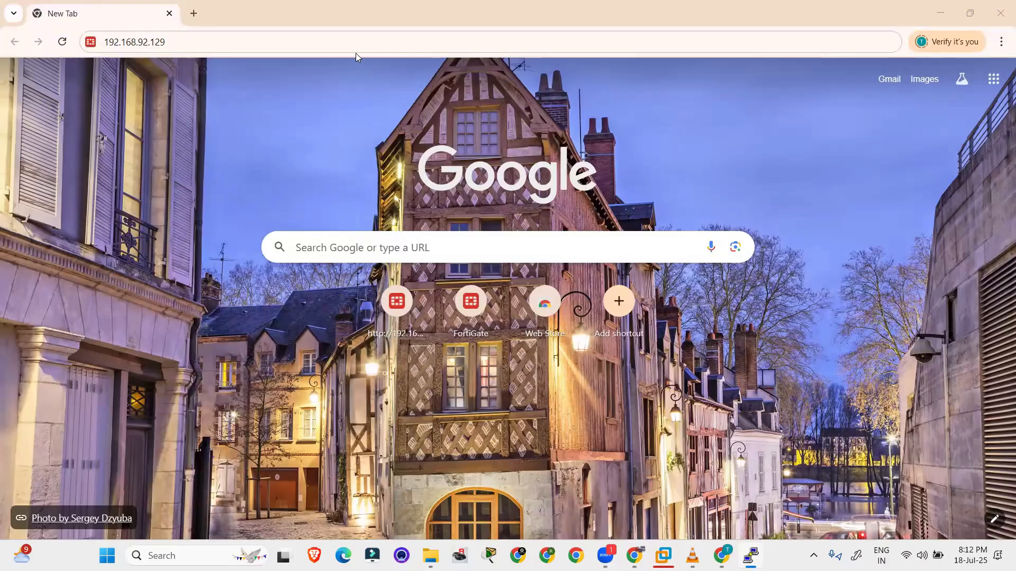
{"action": "left_click", "coordinate": [347, 37]}
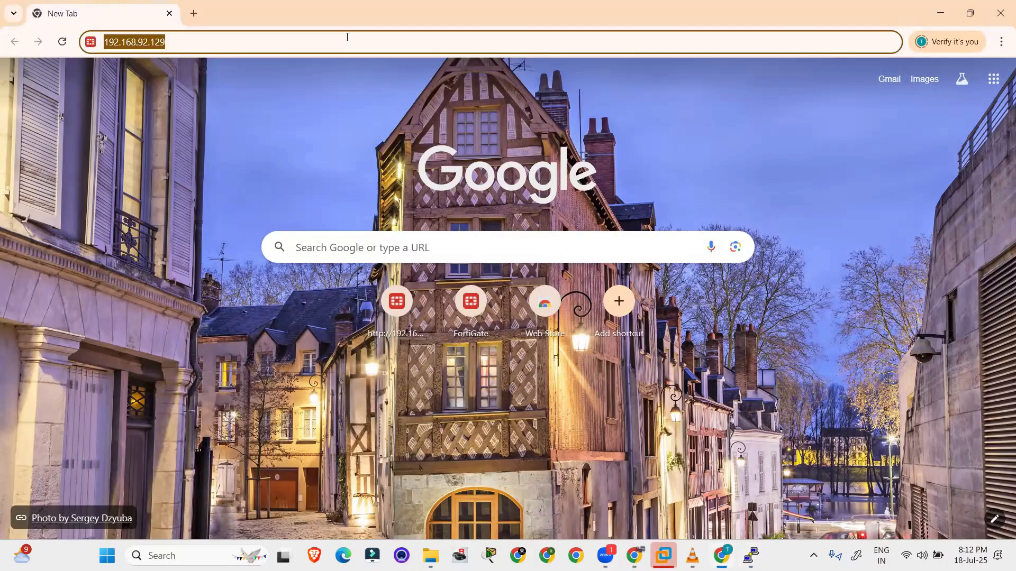
{"action": "key", "text": "Return"}
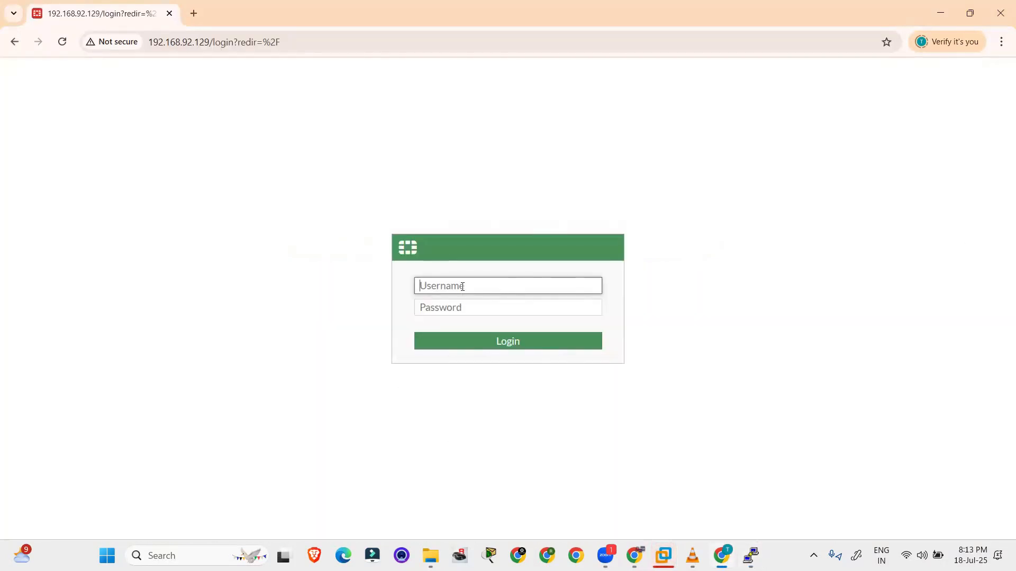
{"action": "type", "text": "admin"}
{"action": "key", "text": "Tab"}
{"action": "type", "text": "•••"}
{"action": "key", "text": "Return"}
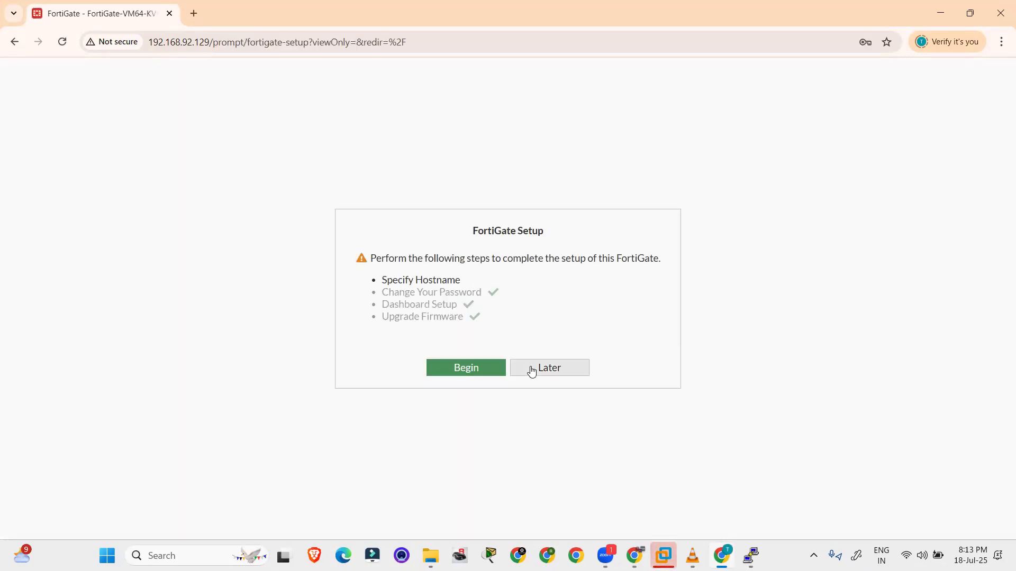
{"action": "left_click", "coordinate": [531, 371]}
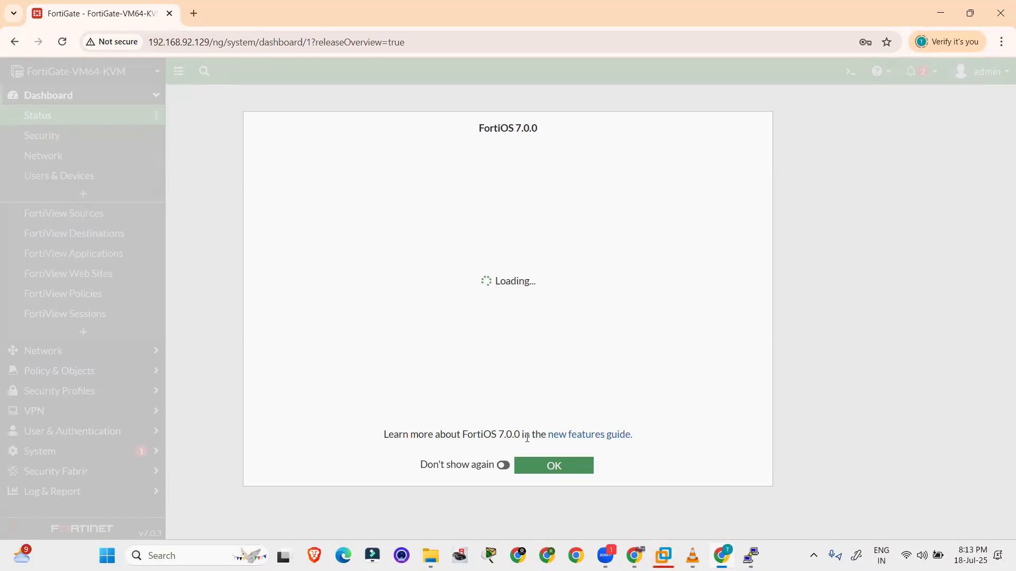
Dismiss the FortiOS 7.0.0 overview and navigate to System > Administrators
{"action": "left_click", "coordinate": [540, 476]}
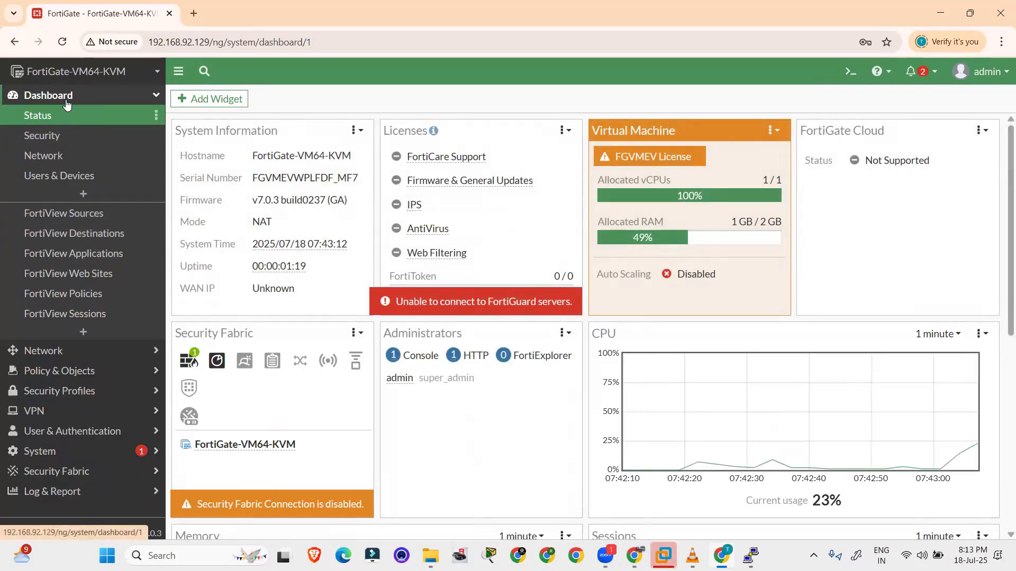
{"action": "left_click", "coordinate": [147, 100]}
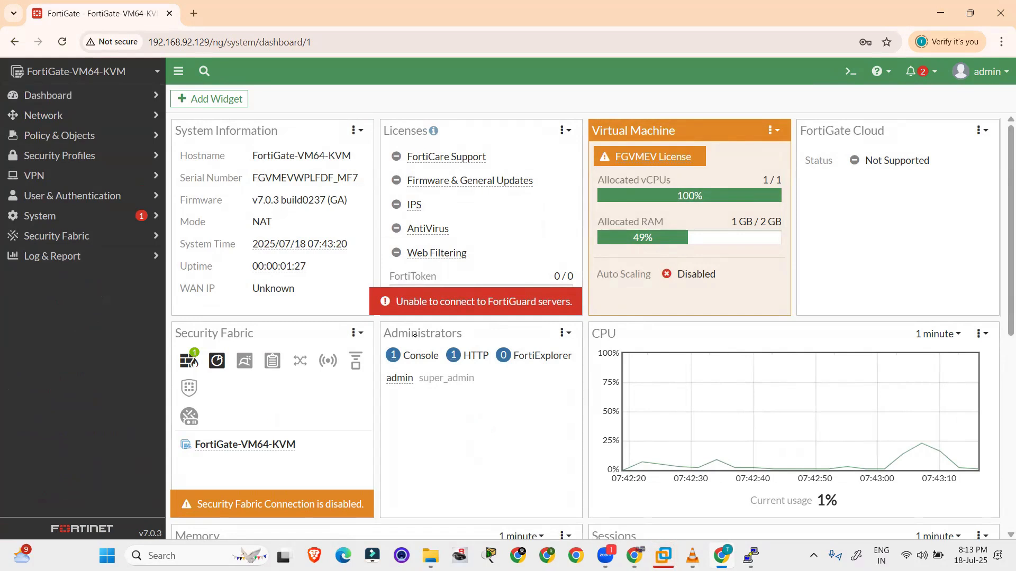
{"action": "left_click", "coordinate": [750, 180]}
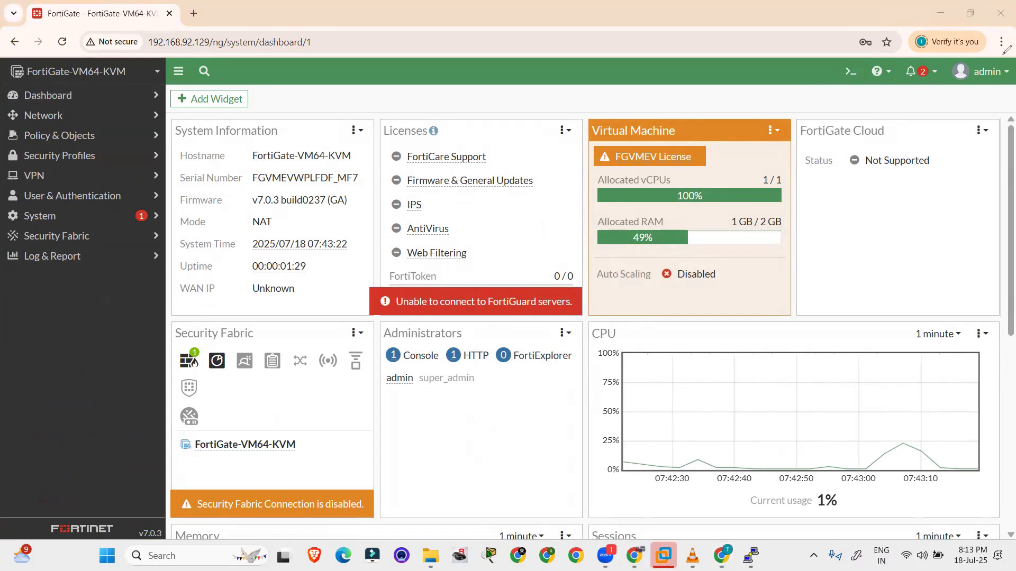
{"action": "left_click", "coordinate": [91, 216]}
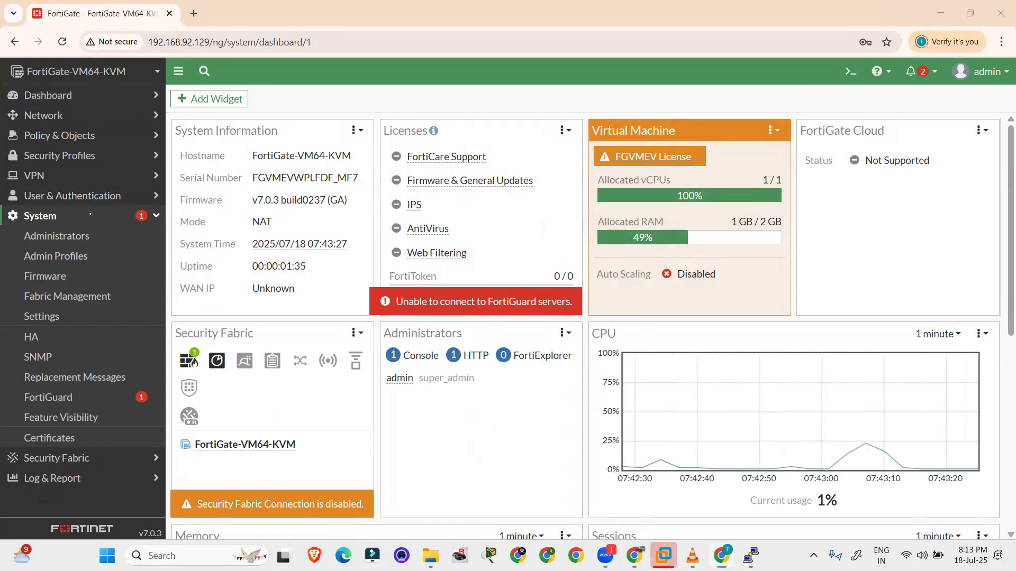
{"action": "left_click_drag", "start_coordinate": [25, 226], "coordinate": [16, 232]}
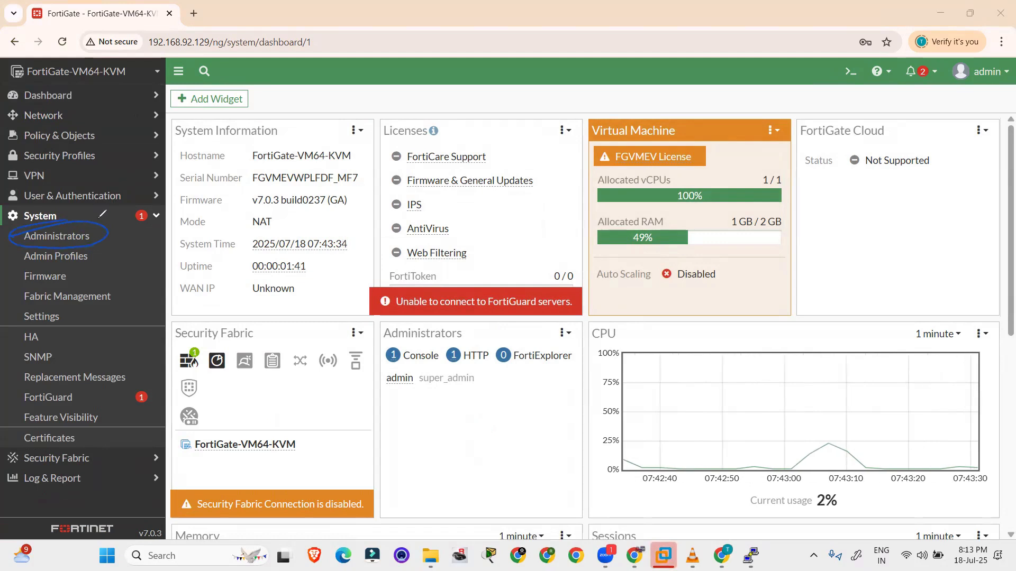
{"action": "mouse_move", "coordinate": [87, 225]}
{"action": "left_mouse_down"}
{"action": "mouse_move", "coordinate": [176, 158]}
{"action": "mouse_move", "coordinate": [279, 119]}
{"action": "left_mouse_up"}
{"action": "left_click_drag", "start_coordinate": [205, 165], "coordinate": [275, 131]}
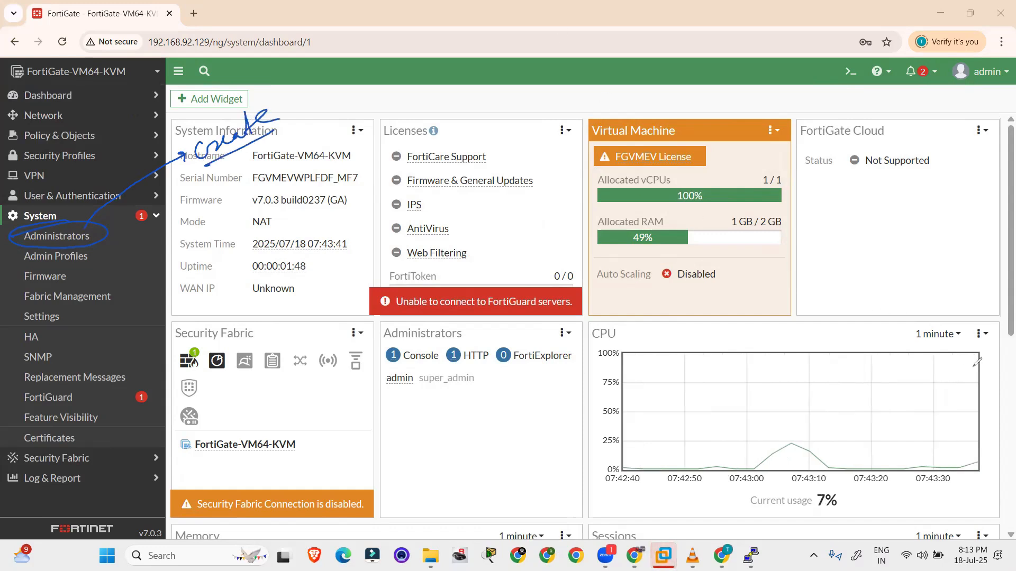
{"action": "left_click", "coordinate": [954, 122]}
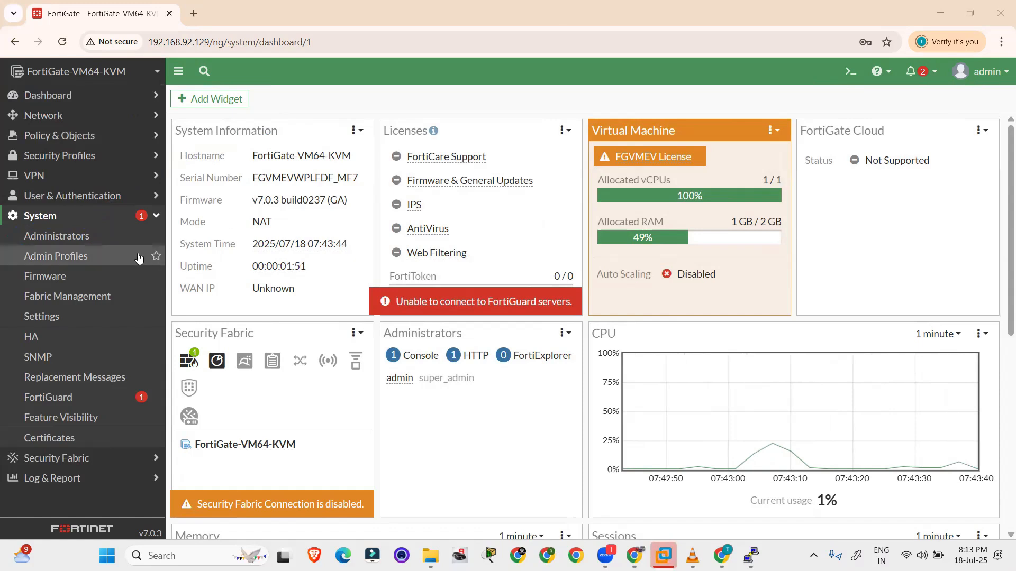
{"action": "left_click", "coordinate": [79, 236]}
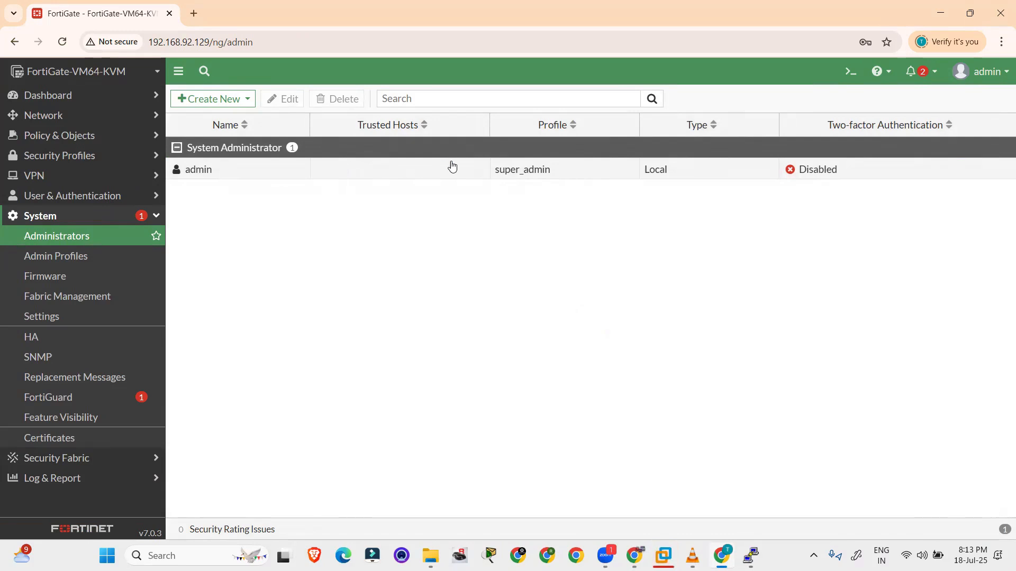
{"action": "mouse_move", "coordinate": [530, 172]}
{"action": "key", "text": "ctrl+shift+3"}
{"action": "mouse_move", "coordinate": [331, 225]}
{"action": "left_mouse_down"}
{"action": "mouse_move", "coordinate": [350, 241]}
{"action": "mouse_move", "coordinate": [532, 191]}
{"action": "left_mouse_up"}
{"action": "left_click_drag", "start_coordinate": [352, 263], "coordinate": [529, 208]}
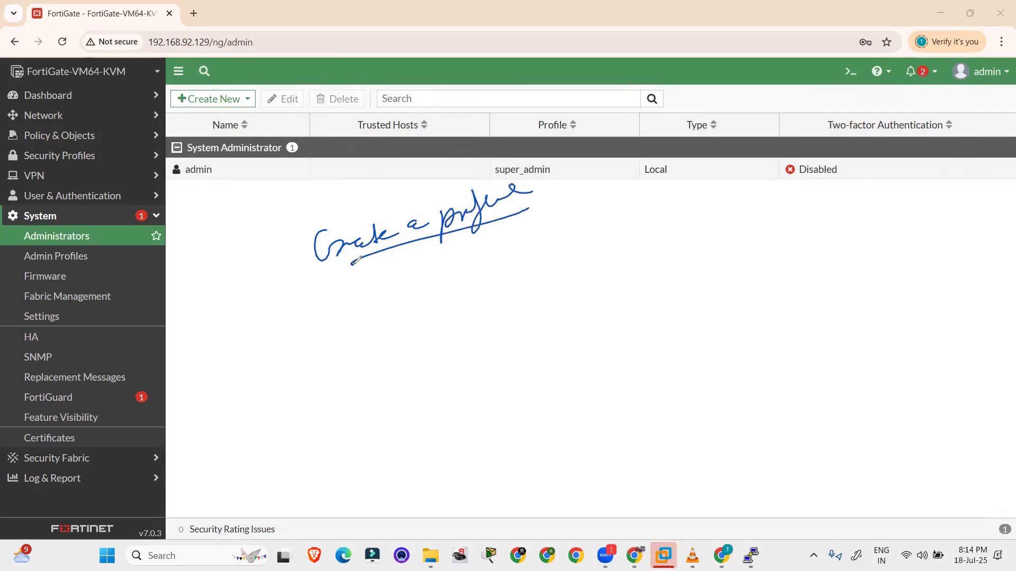
{"action": "mouse_move", "coordinate": [438, 247]}
{"action": "left_mouse_down"}
{"action": "mouse_move", "coordinate": [454, 283]}
{"action": "mouse_move", "coordinate": [529, 238]}
{"action": "mouse_move", "coordinate": [524, 259]}
{"action": "mouse_move", "coordinate": [670, 211]}
{"action": "left_mouse_up"}
{"action": "left_click_drag", "start_coordinate": [441, 297], "coordinate": [668, 230]}
{"action": "mouse_move", "coordinate": [534, 296]}
{"action": "left_mouse_down"}
{"action": "mouse_move", "coordinate": [553, 306]}
{"action": "mouse_move", "coordinate": [582, 297]}
{"action": "mouse_move", "coordinate": [641, 251]}
{"action": "mouse_move", "coordinate": [681, 241]}
{"action": "mouse_move", "coordinate": [680, 267]}
{"action": "left_mouse_up"}
{"action": "left_click_drag", "start_coordinate": [688, 254], "coordinate": [698, 256]}
{"action": "mouse_move", "coordinate": [748, 235]}
{"action": "left_mouse_down"}
{"action": "mouse_move", "coordinate": [757, 243]}
{"action": "mouse_move", "coordinate": [791, 223]}
{"action": "mouse_move", "coordinate": [803, 232]}
{"action": "mouse_move", "coordinate": [839, 215]}
{"action": "left_mouse_up"}
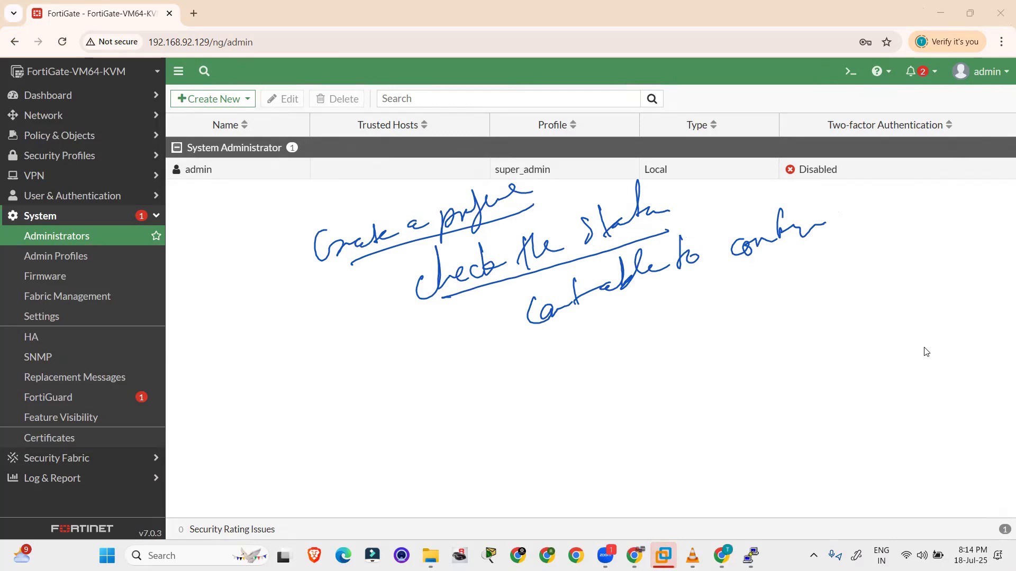
{"action": "key", "text": "Escape"}
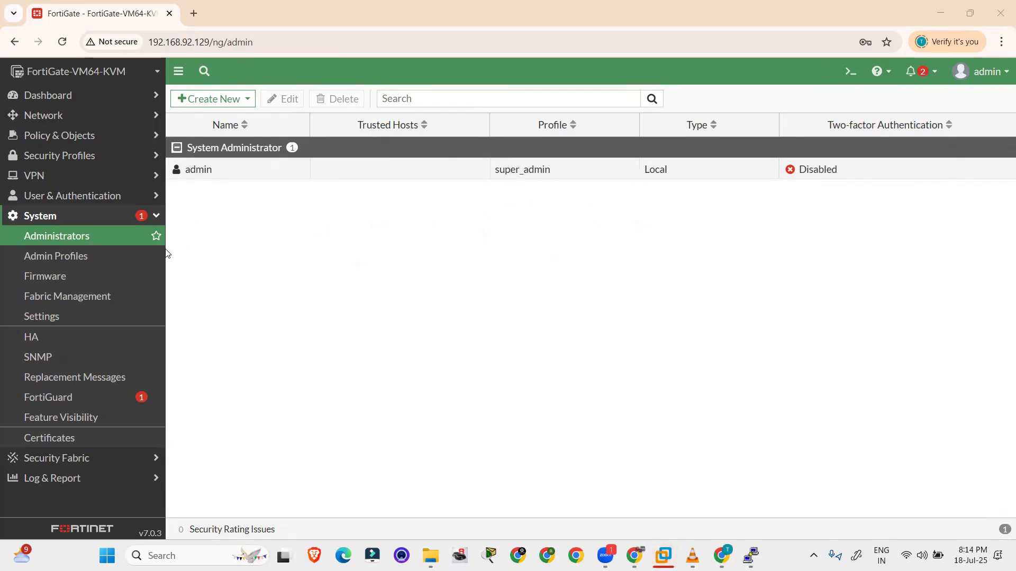
View the super_admin profile's Read/Write permissions, then return to Admin Profiles
{"action": "left_click", "coordinate": [91, 255]}
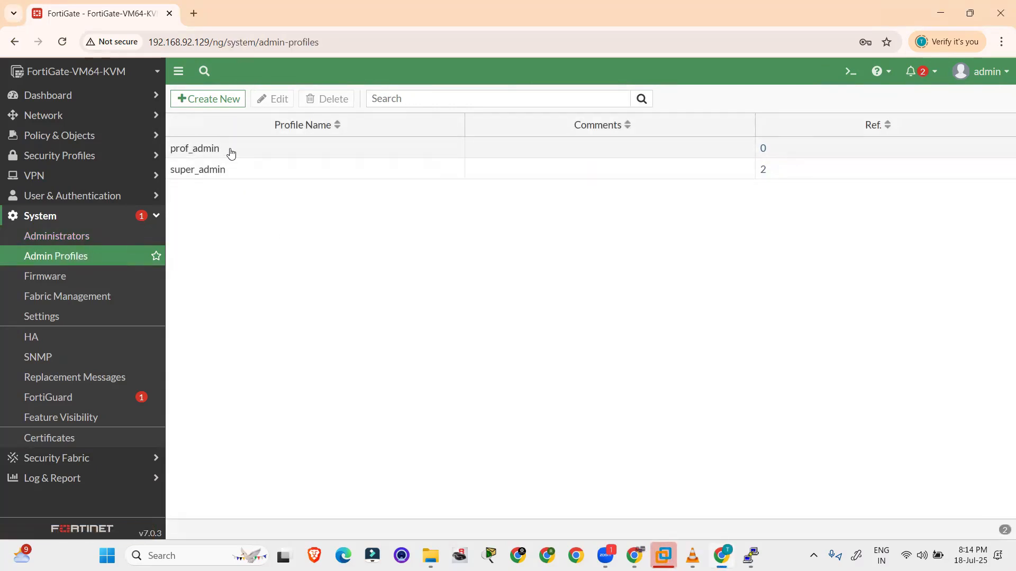
{"action": "left_click", "coordinate": [208, 174]}
{"action": "right_click", "coordinate": [211, 174]}
{"action": "left_click", "coordinate": [238, 179]}
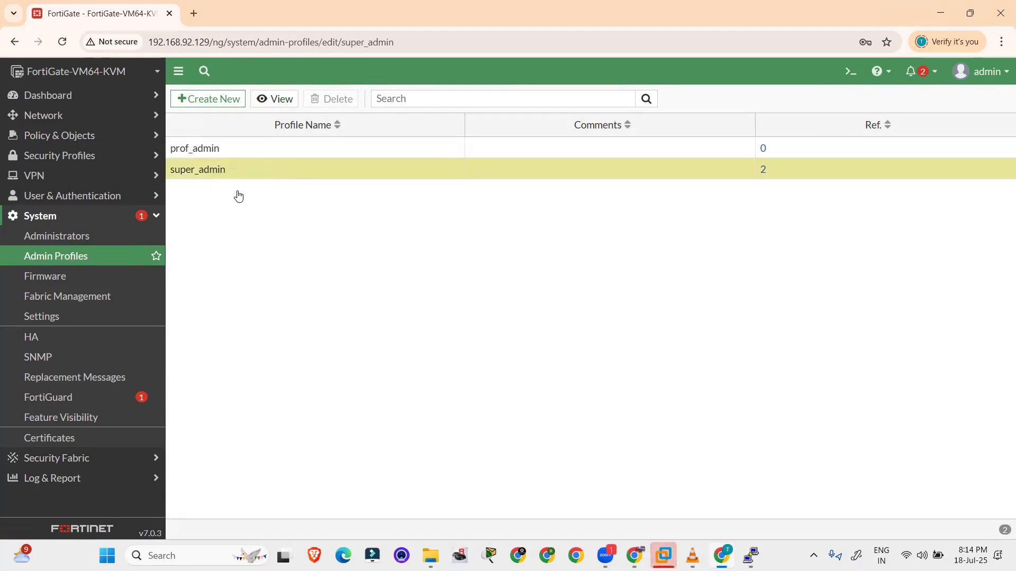
{"action": "scroll", "coordinate": [365, 286], "scroll_direction": "down", "scroll_amount": 2}
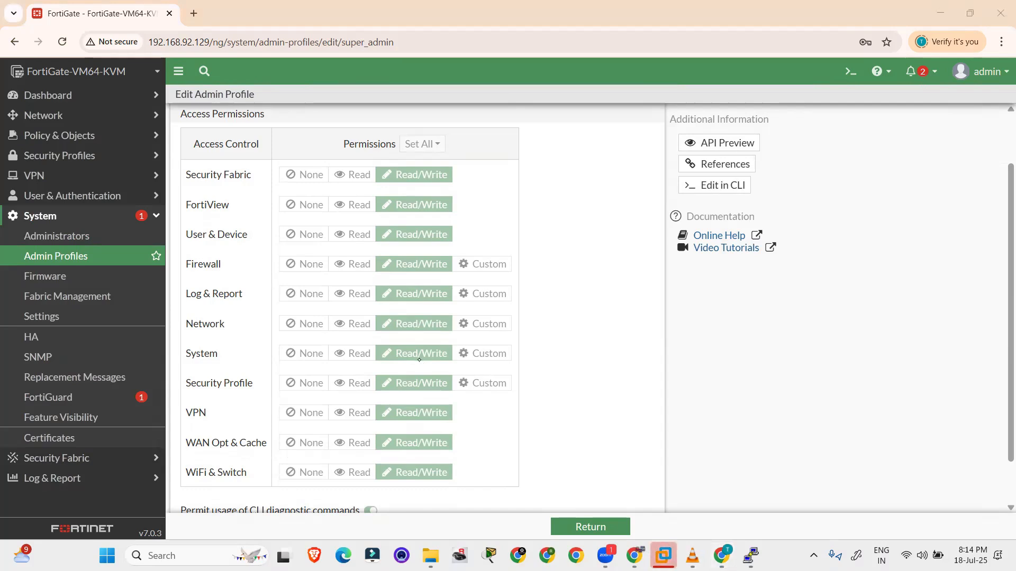
{"action": "mouse_move", "coordinate": [367, 179]}
{"action": "left_mouse_down"}
{"action": "mouse_move", "coordinate": [402, 145]}
{"action": "mouse_move", "coordinate": [501, 195]}
{"action": "mouse_move", "coordinate": [447, 490]}
{"action": "mouse_move", "coordinate": [363, 394]}
{"action": "mouse_move", "coordinate": [378, 172]}
{"action": "left_mouse_up"}
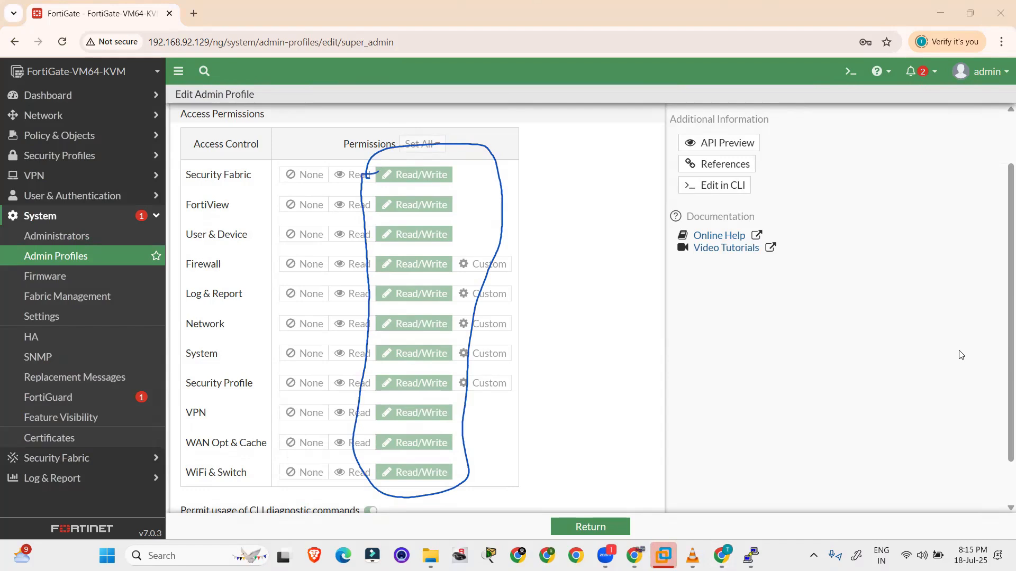
{"action": "left_click", "coordinate": [94, 259]}
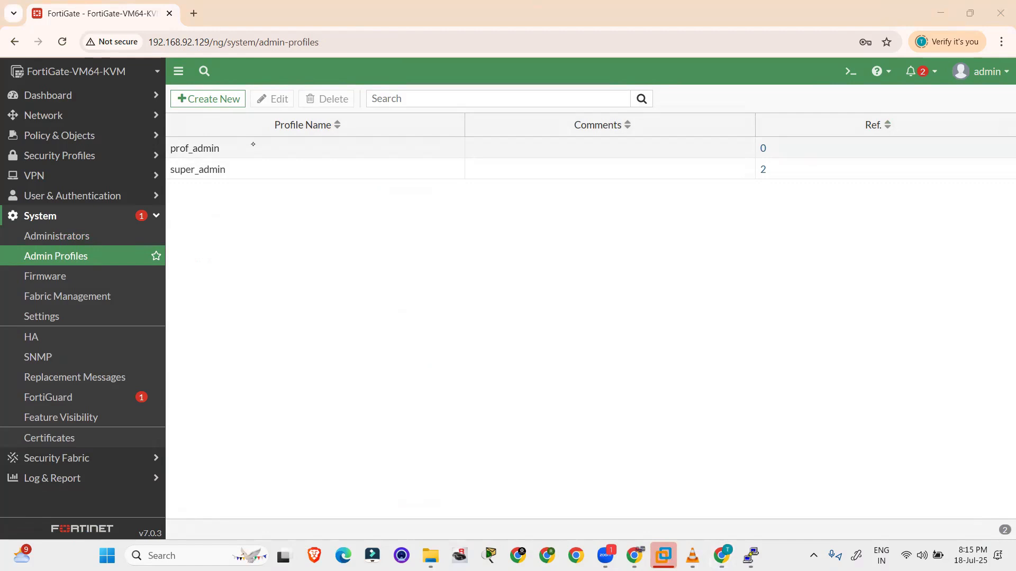
Annotate the prof_admin entry in the Admin Profiles list with 'View'
{"action": "mouse_move", "coordinate": [188, 132]}
{"action": "left_mouse_down"}
{"action": "mouse_move", "coordinate": [229, 132]}
{"action": "mouse_move", "coordinate": [168, 154]}
{"action": "mouse_move", "coordinate": [179, 134]}
{"action": "mouse_move", "coordinate": [286, 204]}
{"action": "left_mouse_up"}
{"action": "mouse_move", "coordinate": [274, 199]}
{"action": "left_mouse_down"}
{"action": "mouse_move", "coordinate": [293, 194]}
{"action": "mouse_move", "coordinate": [290, 235]}
{"action": "mouse_move", "coordinate": [302, 214]}
{"action": "left_mouse_up"}
{"action": "mouse_move", "coordinate": [306, 223]}
{"action": "left_mouse_down"}
{"action": "mouse_move", "coordinate": [307, 239]}
{"action": "mouse_move", "coordinate": [341, 208]}
{"action": "left_mouse_up"}
{"action": "left_click_drag", "start_coordinate": [299, 246], "coordinate": [350, 222]}
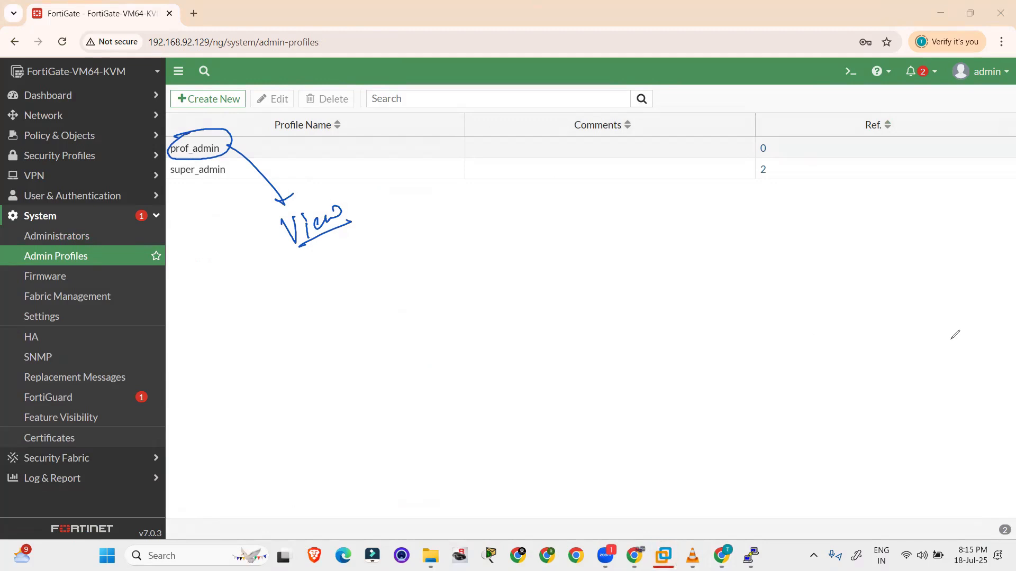
{"action": "key", "text": "Escape"}
Open the prof_admin profile for editing and review its access controls
{"action": "left_click", "coordinate": [227, 151]}
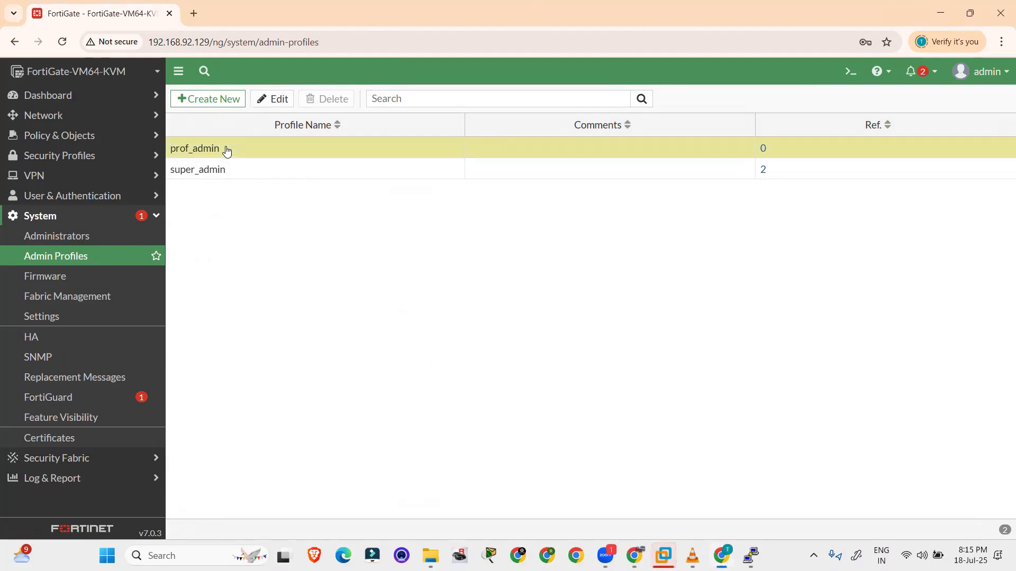
{"action": "right_click", "coordinate": [243, 148]}
{"action": "left_click", "coordinate": [272, 154]}
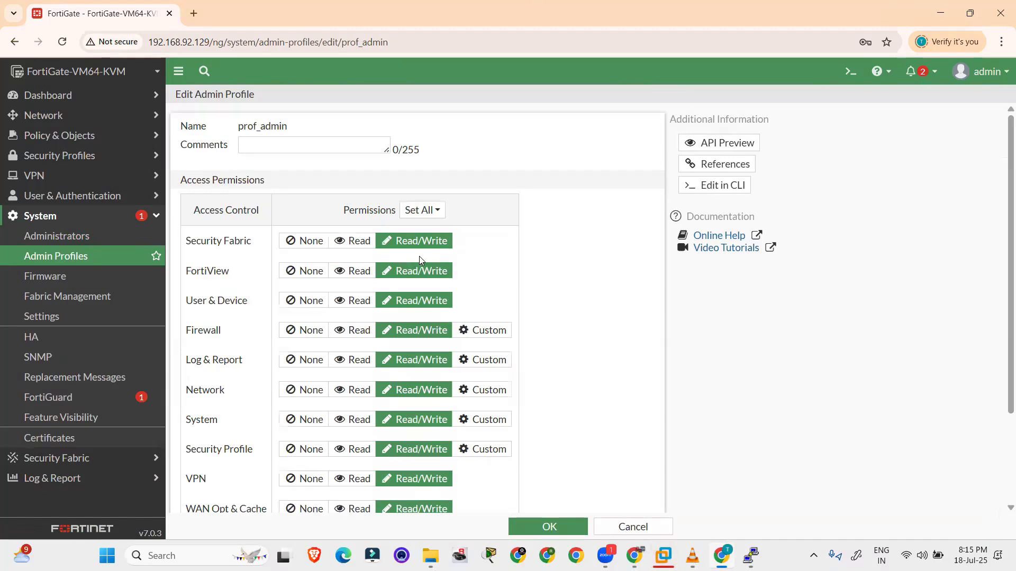
{"action": "scroll", "coordinate": [419, 256], "scroll_direction": "down", "scroll_amount": 3}
{"action": "scroll", "coordinate": [336, 217], "scroll_direction": "up", "scroll_amount": 3}
{"action": "scroll", "coordinate": [328, 239], "scroll_direction": "down", "scroll_amount": 3}
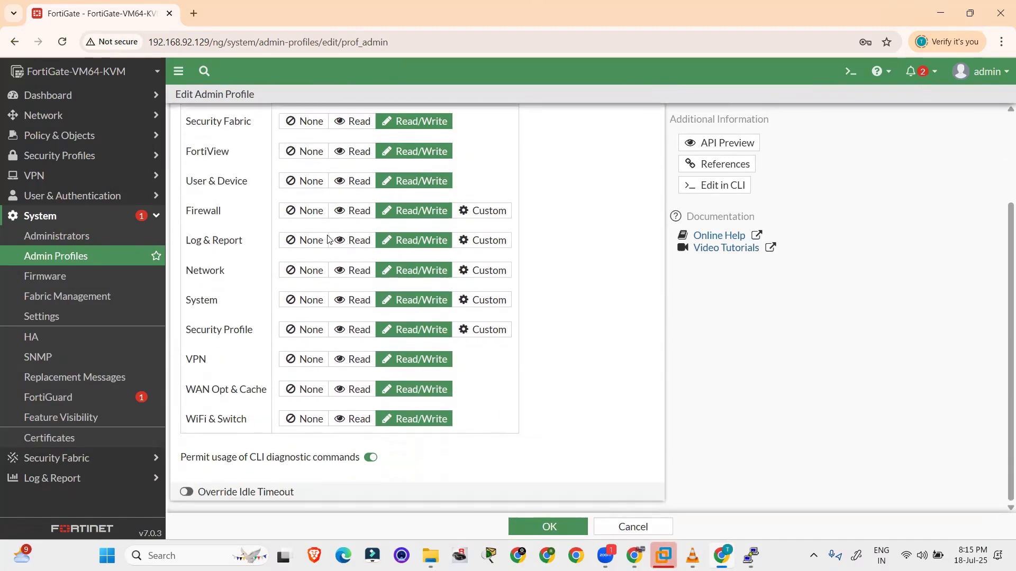
{"action": "scroll", "coordinate": [410, 240], "scroll_direction": "up", "scroll_amount": 3}
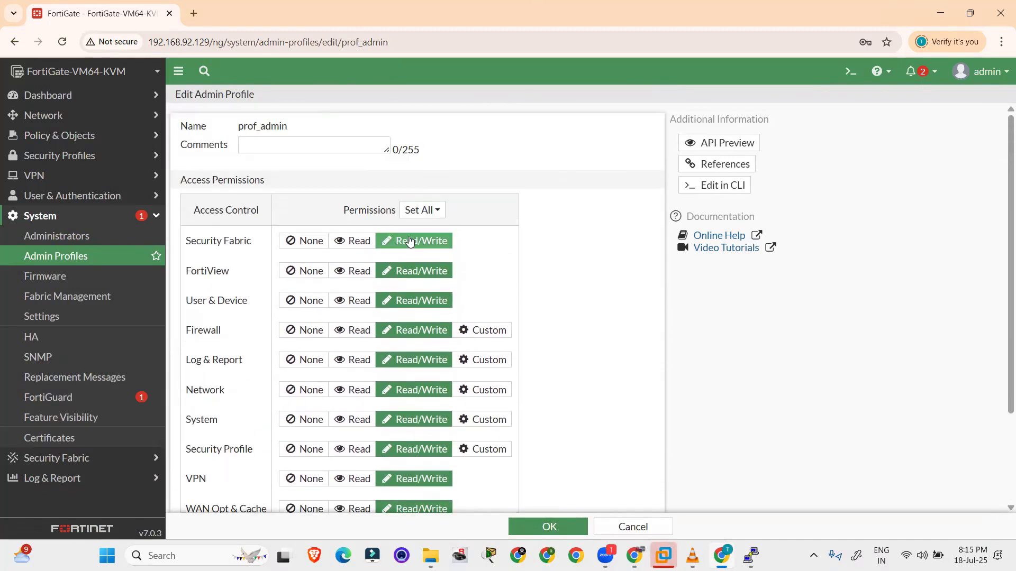
Set Security Fabric, FortiView, User & Device, Firewall, Log & Report, Network, System, Security Profile to Read
{"action": "left_click", "coordinate": [353, 242]}
{"action": "left_click", "coordinate": [352, 270]}
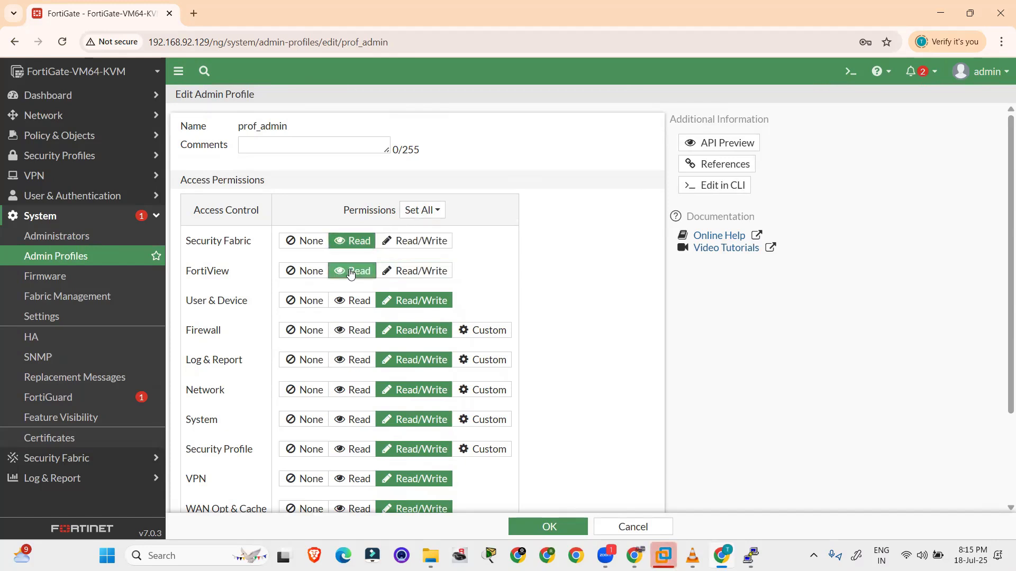
{"action": "left_click", "coordinate": [355, 299]}
{"action": "left_click", "coordinate": [353, 331]}
{"action": "left_click", "coordinate": [352, 360]}
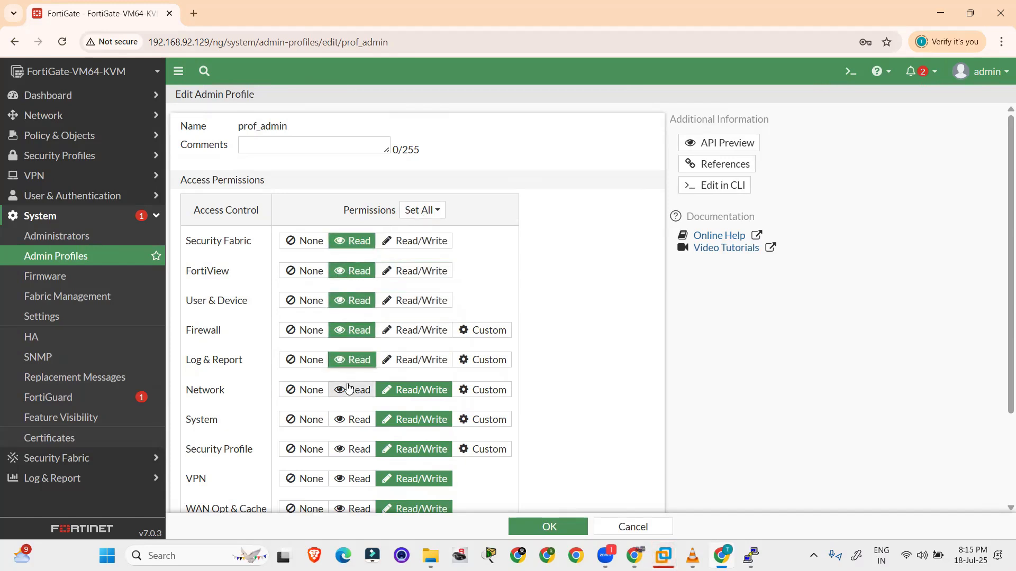
{"action": "left_click", "coordinate": [352, 390]}
{"action": "left_click", "coordinate": [353, 420]}
{"action": "left_click", "coordinate": [352, 449]}
Set VPN, WAN Opt & Cache and WiFi & Switch to Read, then save prof_admin
{"action": "scroll", "coordinate": [364, 371], "scroll_direction": "down", "scroll_amount": 2}
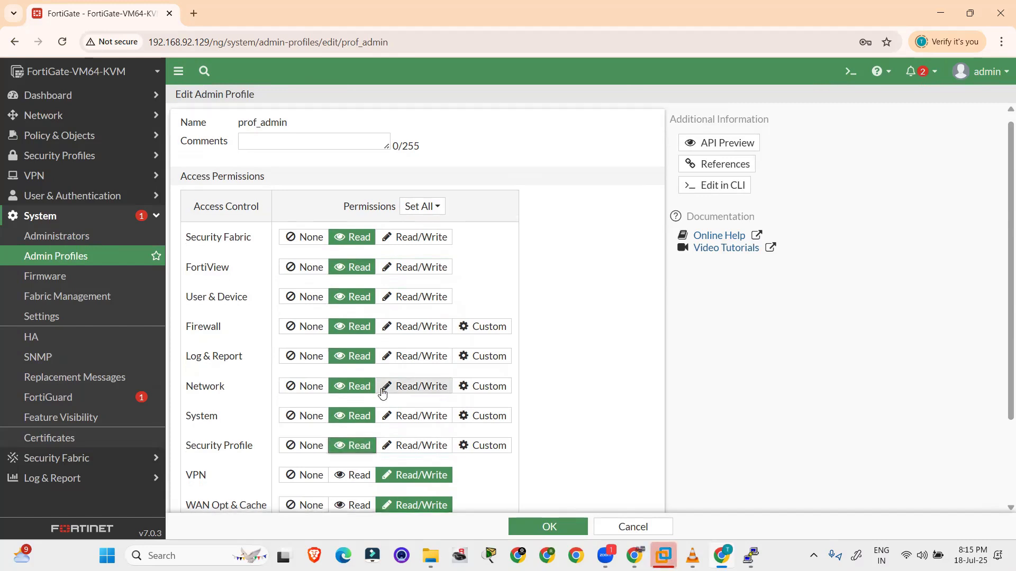
{"action": "left_click", "coordinate": [364, 371]}
{"action": "left_click", "coordinate": [351, 390]}
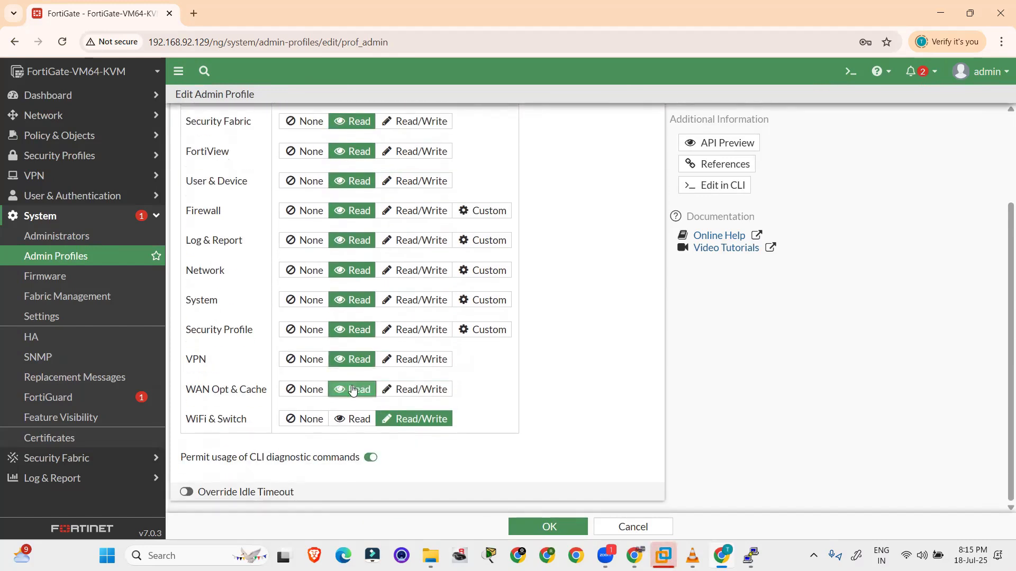
{"action": "left_click", "coordinate": [351, 418]}
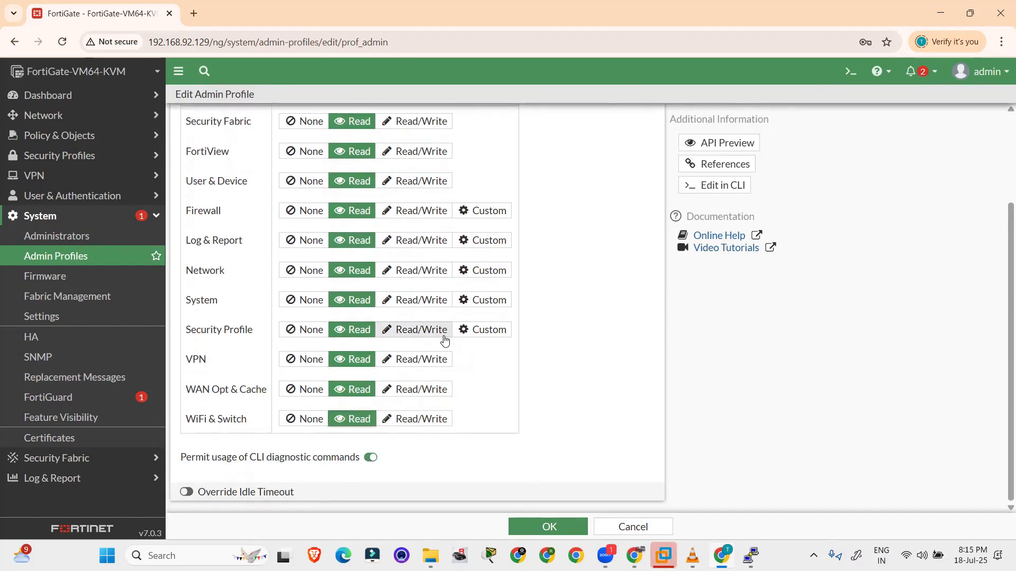
{"action": "scroll", "coordinate": [444, 340], "scroll_direction": "up", "scroll_amount": 2}
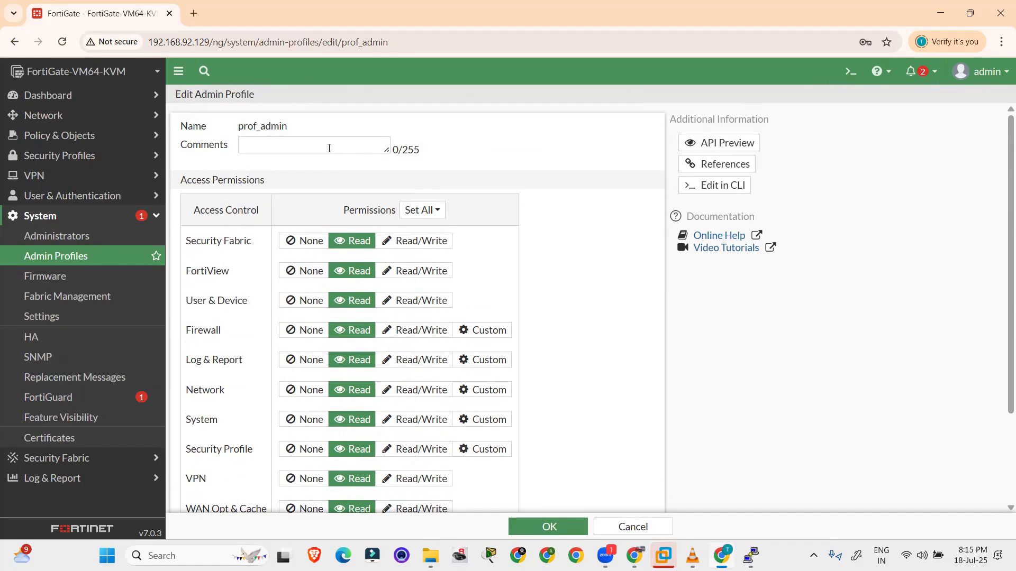
{"action": "scroll", "coordinate": [570, 268], "scroll_direction": "down", "scroll_amount": 2}
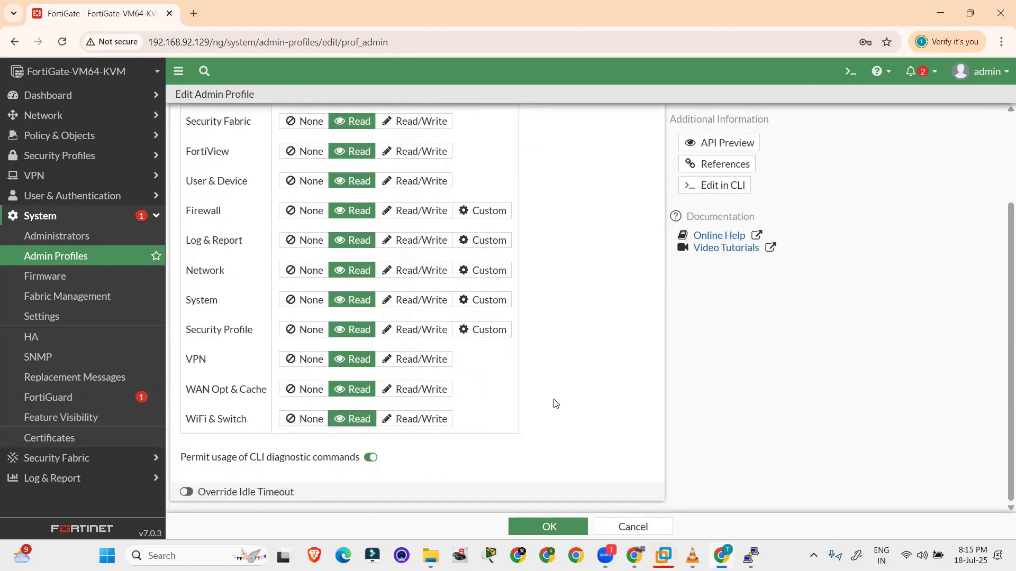
{"action": "left_click", "coordinate": [547, 524]}
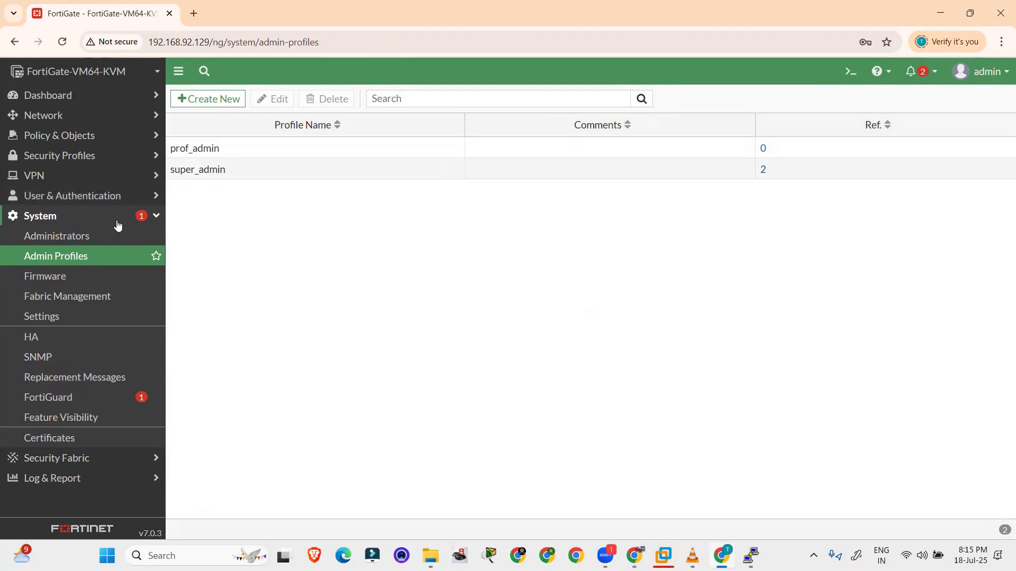
Create a new Local User administrator named viewonly and enter its password twice
{"action": "left_click", "coordinate": [74, 235]}
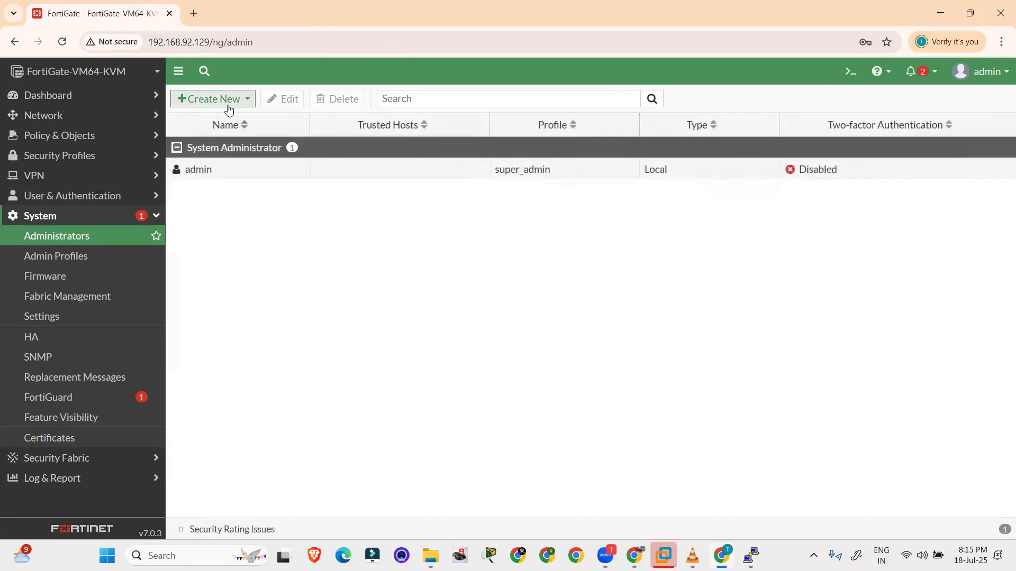
{"action": "left_click", "coordinate": [227, 101]}
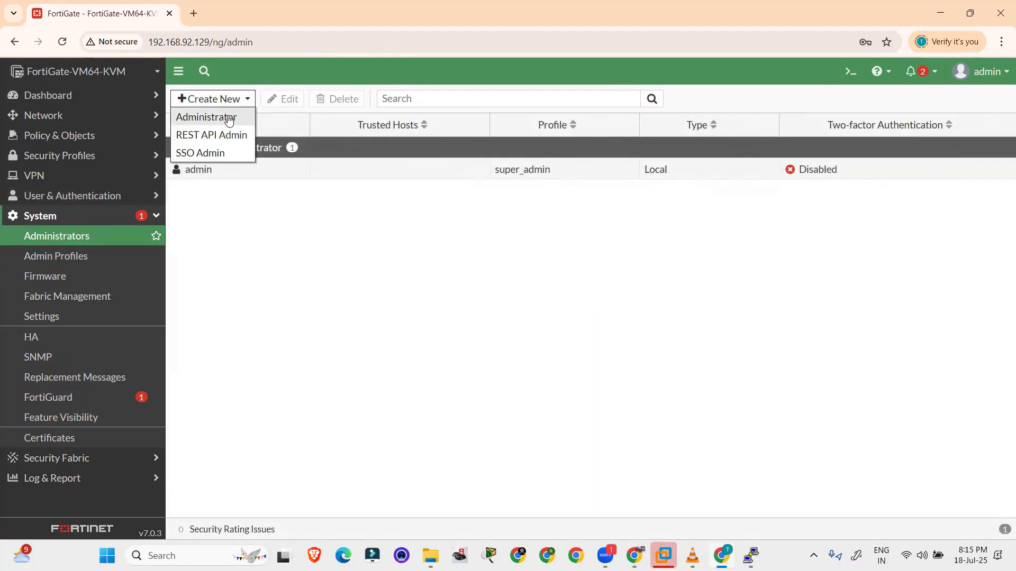
{"action": "left_click", "coordinate": [228, 118]}
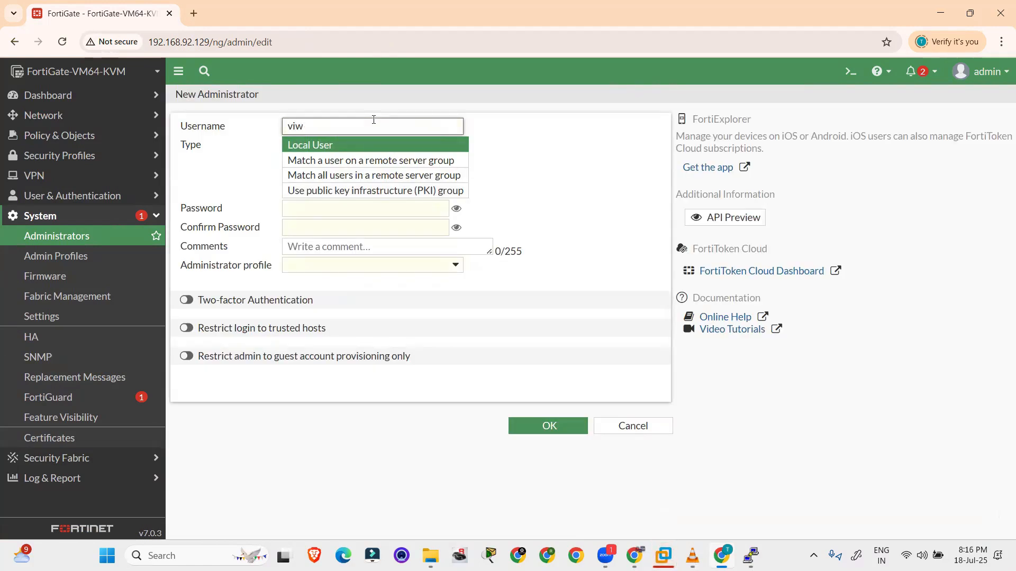
{"action": "type", "text": "view"}
{"action": "key", "text": "BackSpace"}
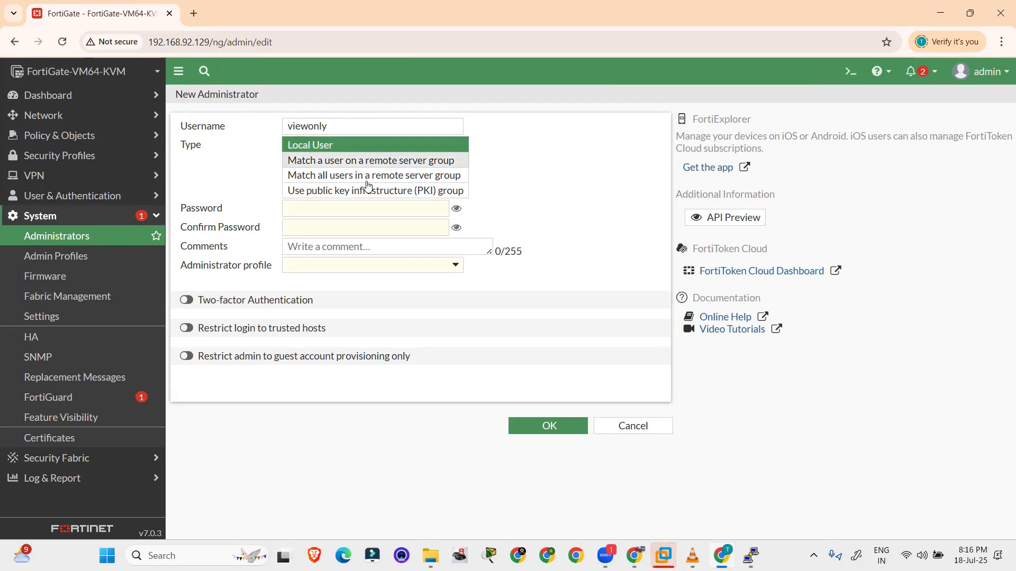
{"action": "left_click", "coordinate": [324, 213]}
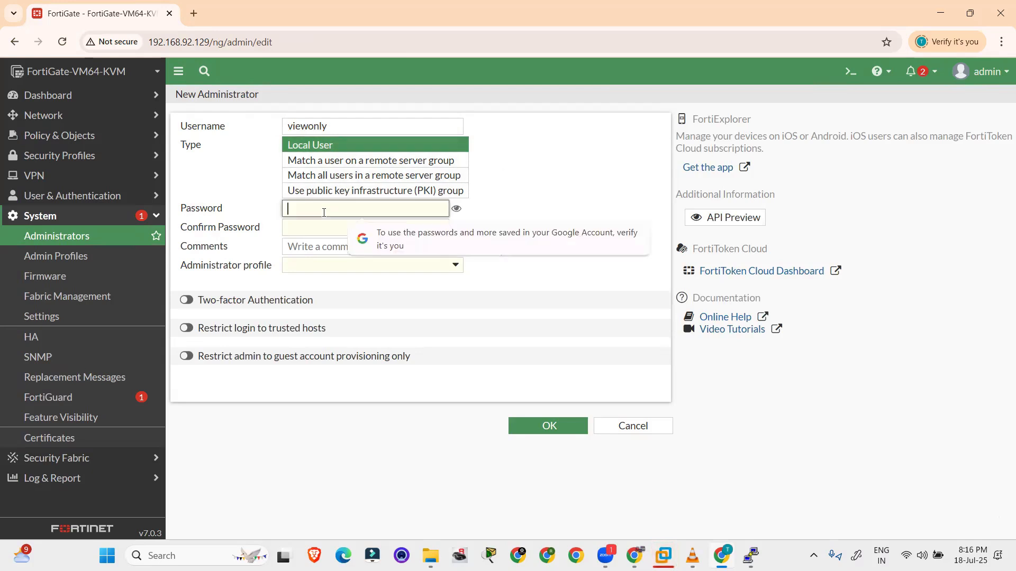
{"action": "type", "text": "12345"}
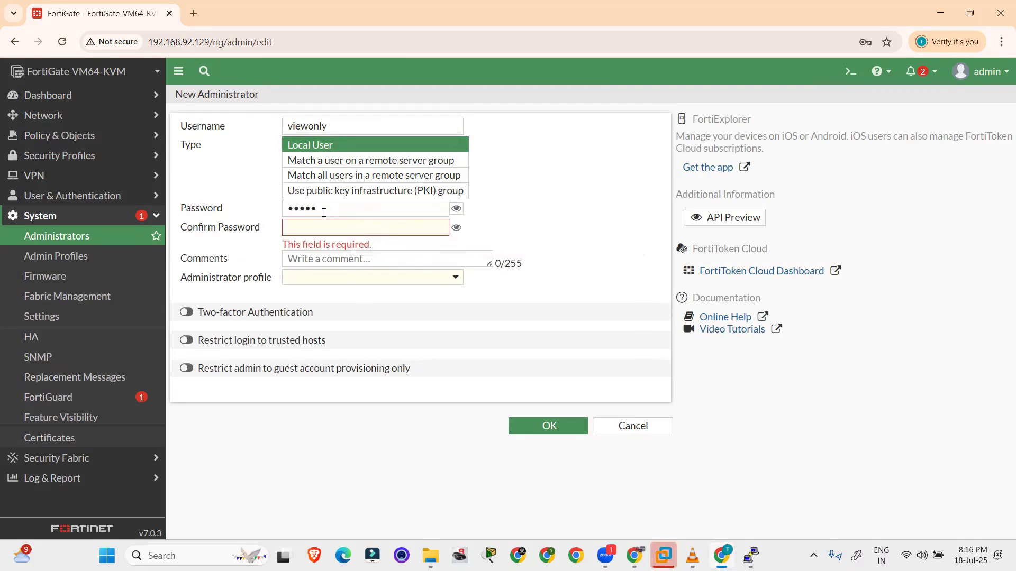
{"action": "left_click", "coordinate": [338, 222]}
{"action": "type", "text": "12345"}
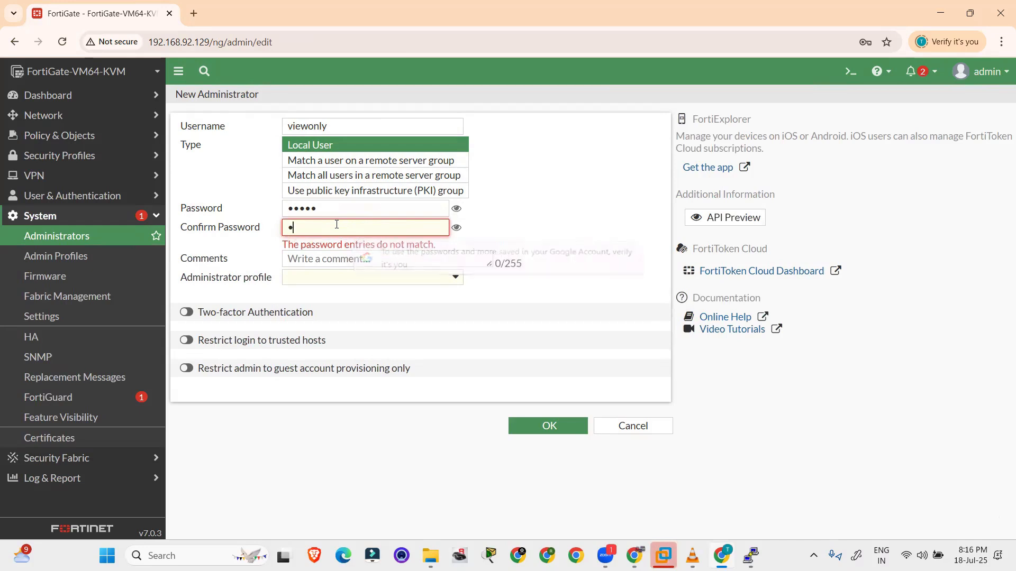
{"action": "left_click", "coordinate": [562, 243]}
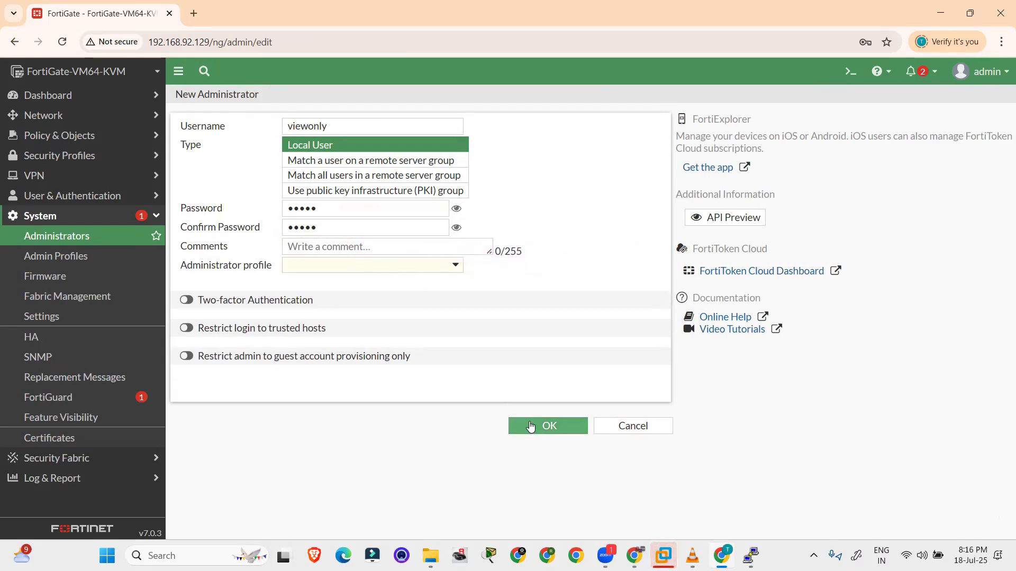
Assign the prof_admin profile to viewonly and save the new administrator
{"action": "left_click", "coordinate": [561, 434]}
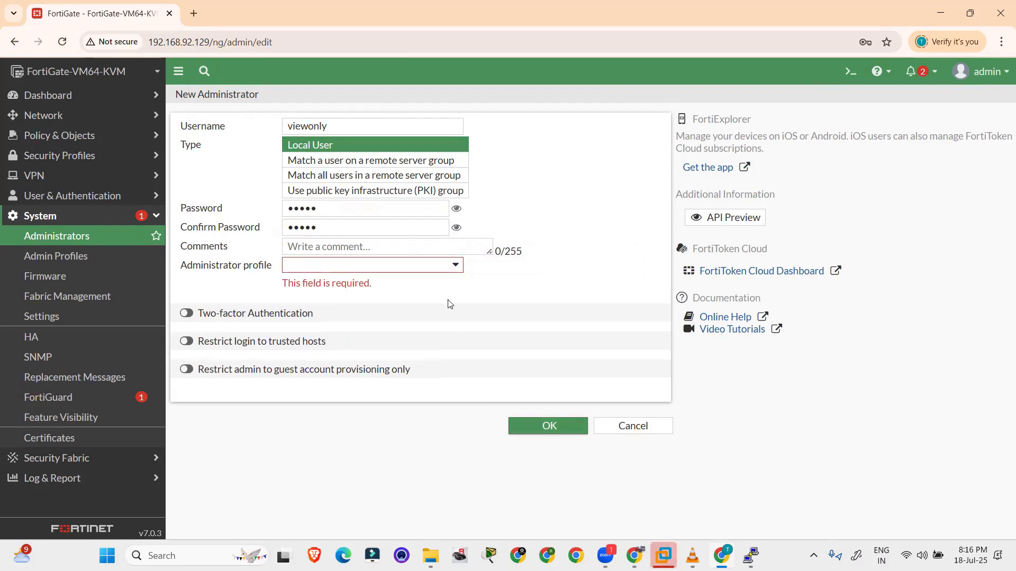
{"action": "left_click", "coordinate": [430, 269]}
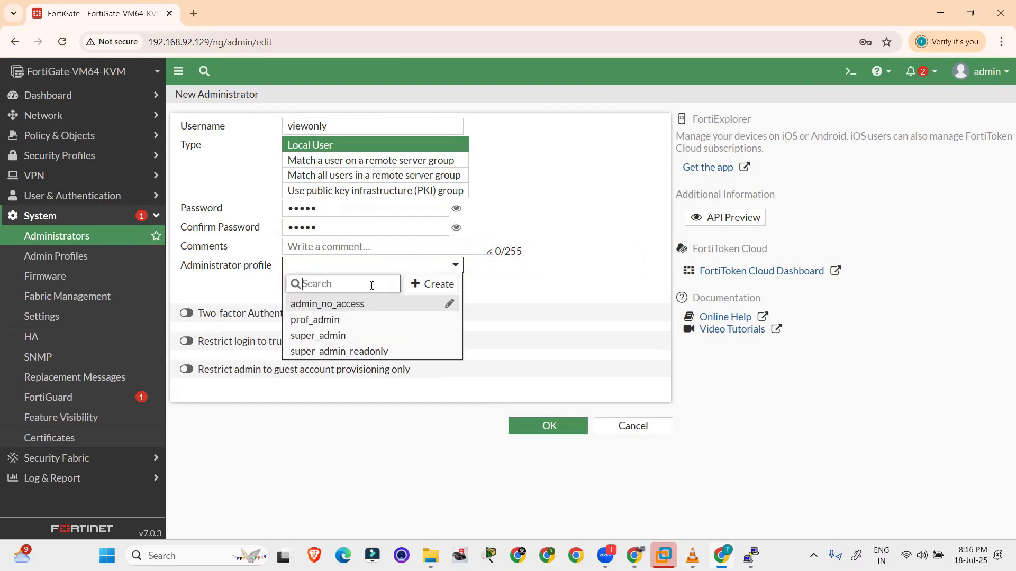
{"action": "mouse_move", "coordinate": [373, 305]}
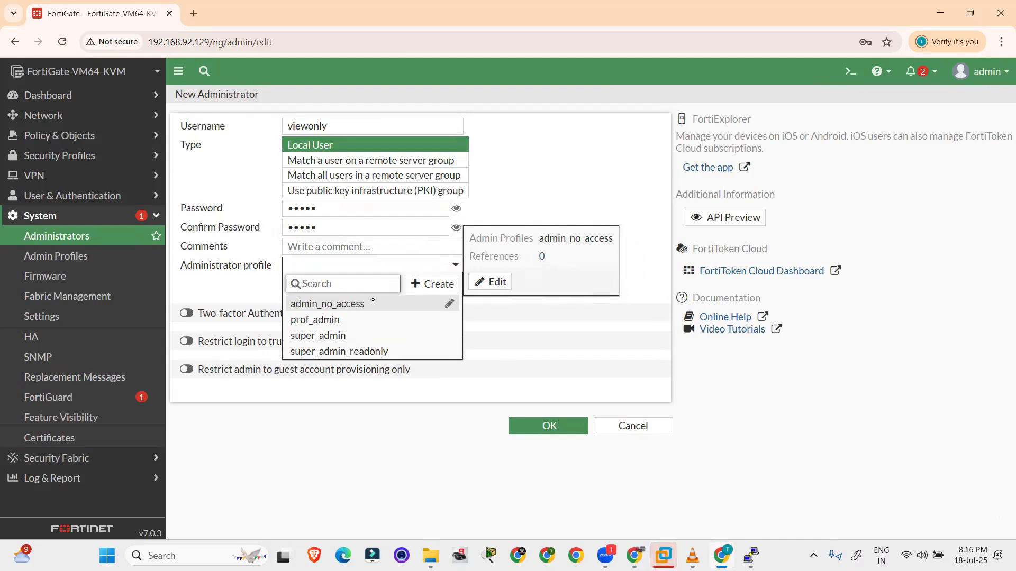
{"action": "left_click", "coordinate": [292, 315]}
{"action": "left_click_drag", "start_coordinate": [288, 314], "coordinate": [282, 325]}
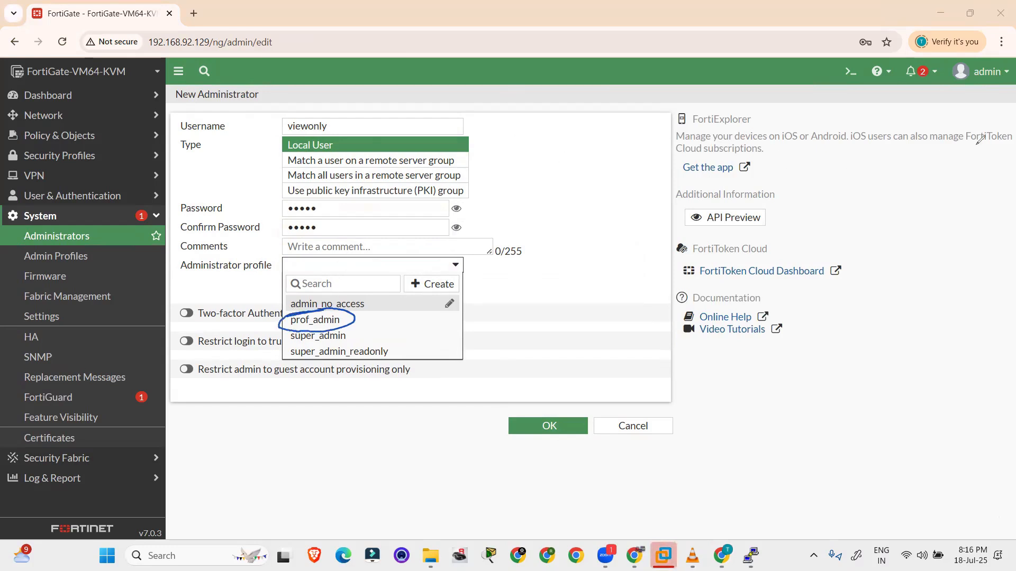
{"action": "left_click", "coordinate": [344, 320]}
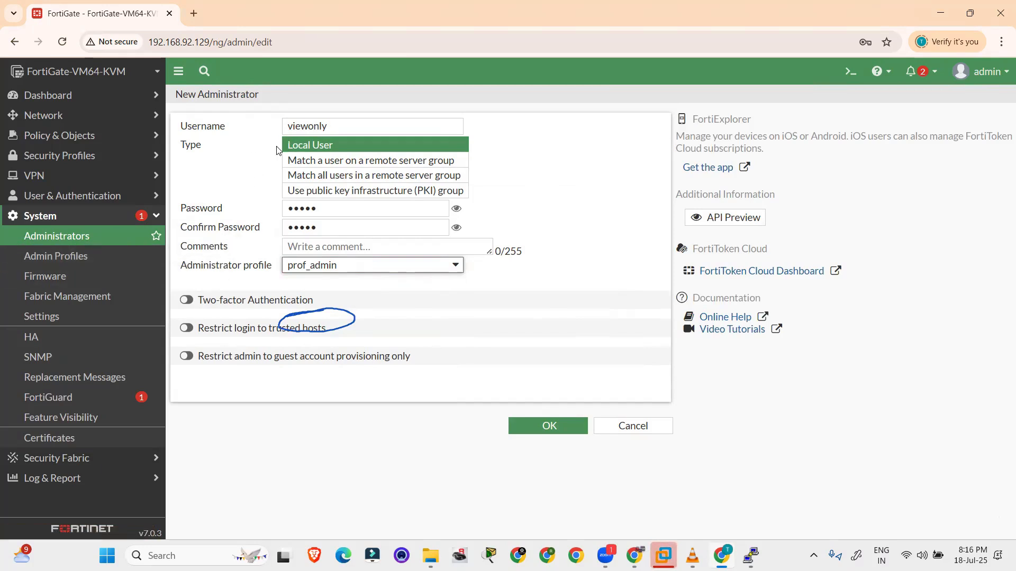
{"action": "left_click", "coordinate": [529, 428]}
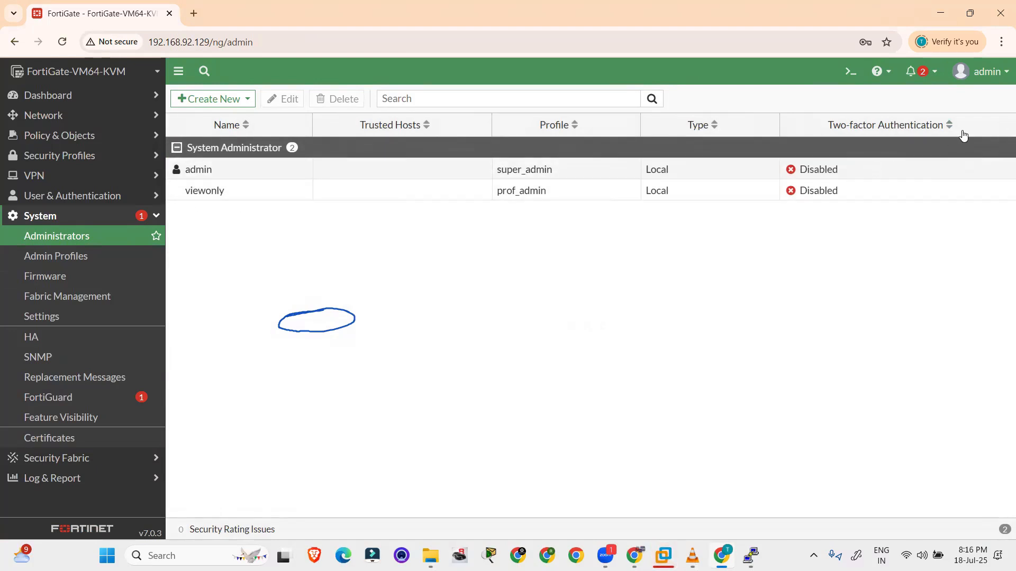
Log out of admin, sign in as viewonly with its password, and defer the setup prompt
{"action": "left_click", "coordinate": [982, 72]}
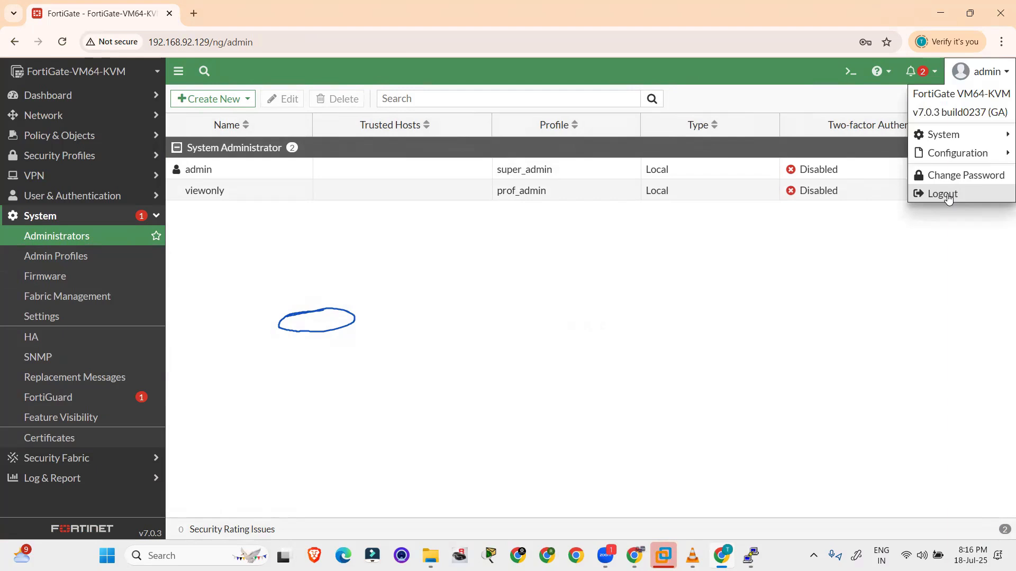
{"action": "left_click", "coordinate": [943, 194]}
{"action": "type", "text": "viewonly"}
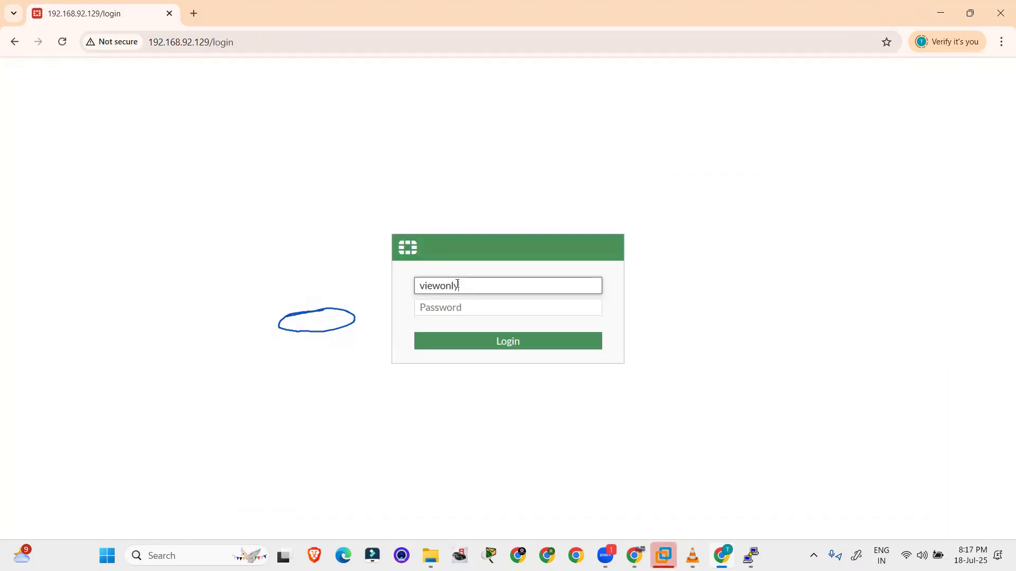
{"action": "key", "text": "Tab"}
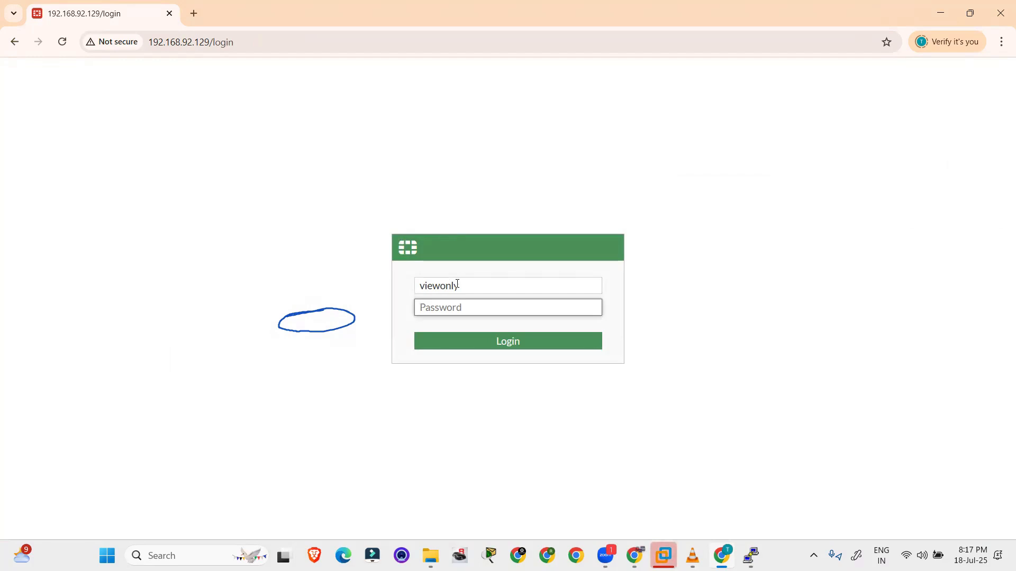
{"action": "type", "text": "••"}
{"action": "key", "text": "Return"}
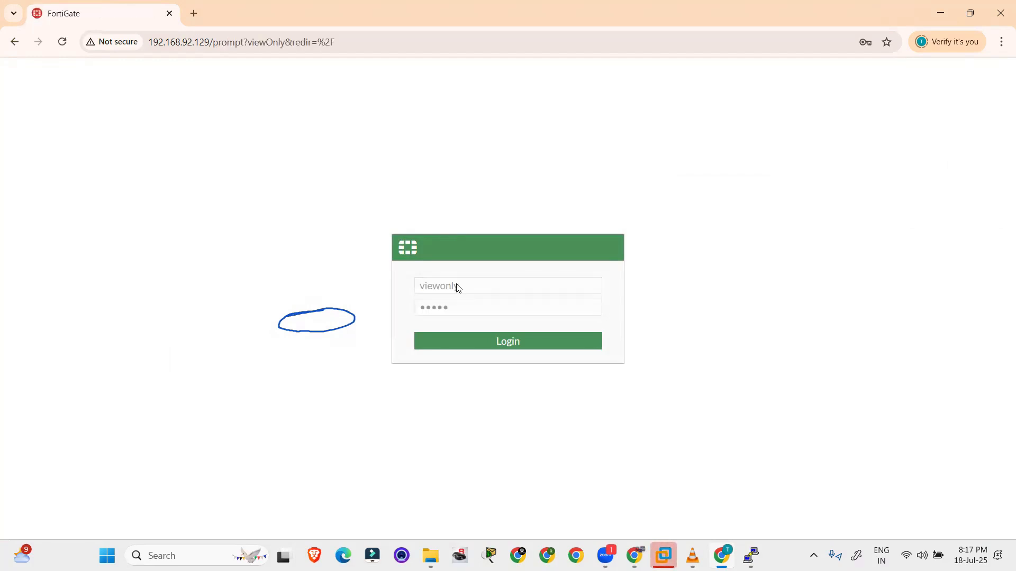
{"action": "left_click", "coordinate": [544, 355]}
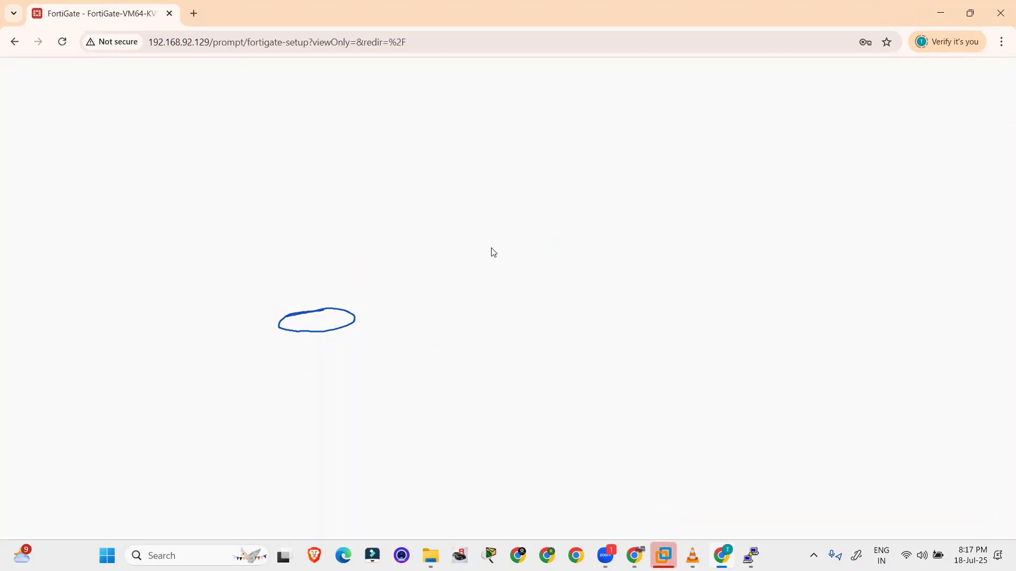
Dismiss the FortiOS 7.0 release overview and view the Interfaces, OSPF, BGP and Routing Objects pages
{"action": "left_click", "coordinate": [586, 468]}
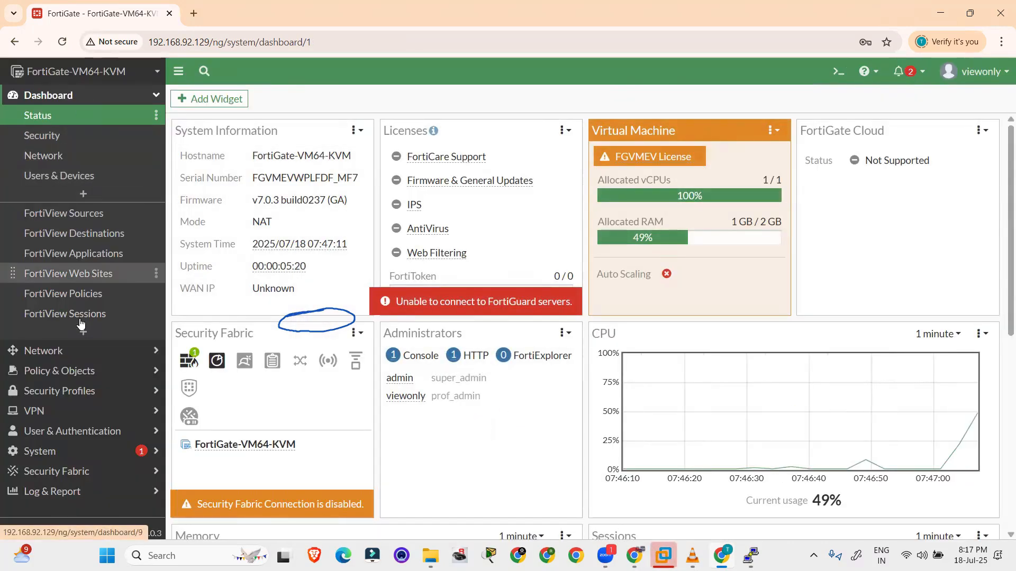
{"action": "left_click", "coordinate": [79, 352]}
{"action": "left_click", "coordinate": [83, 135]}
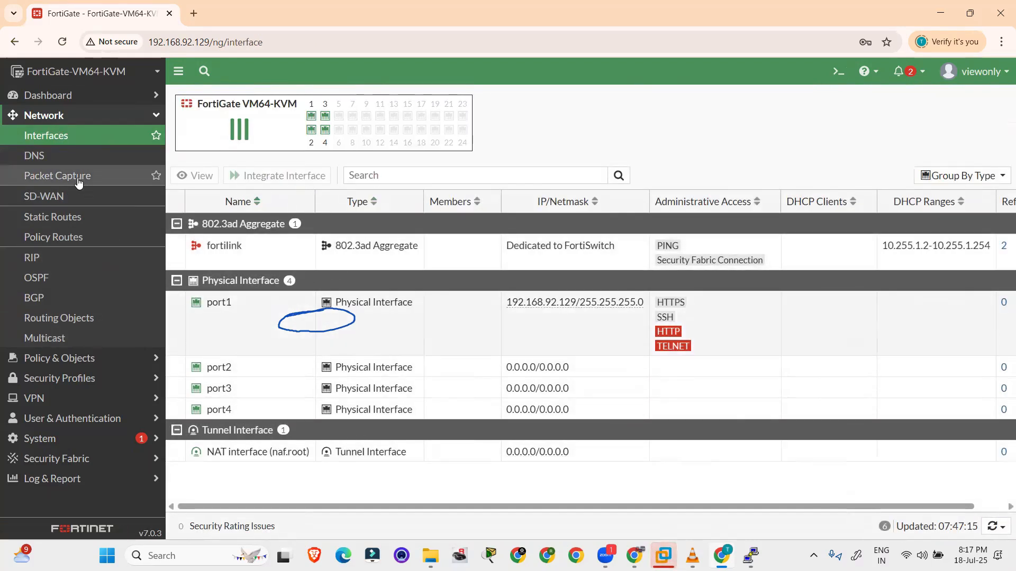
{"action": "left_click", "coordinate": [54, 285]}
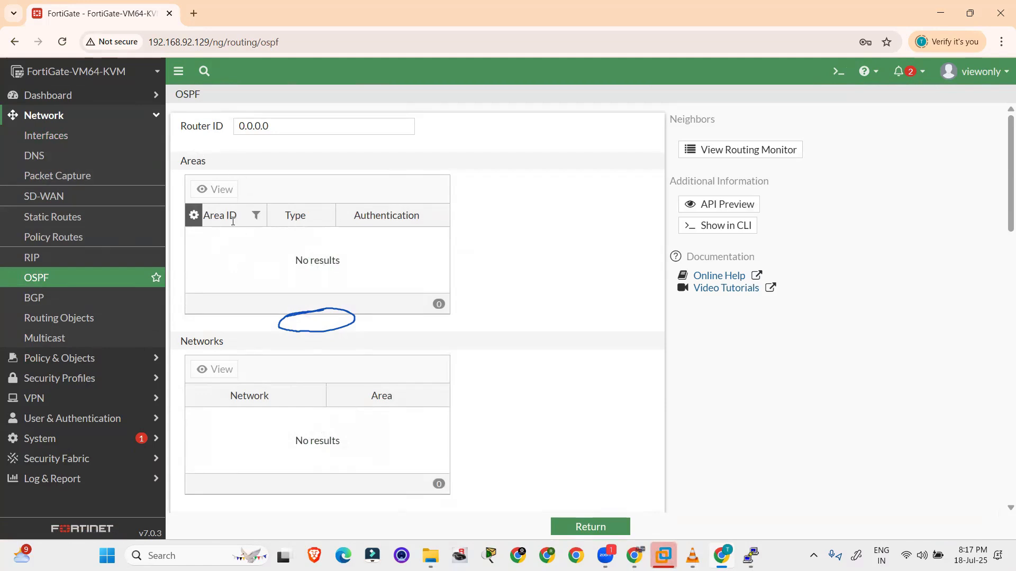
{"action": "left_click", "coordinate": [55, 298]}
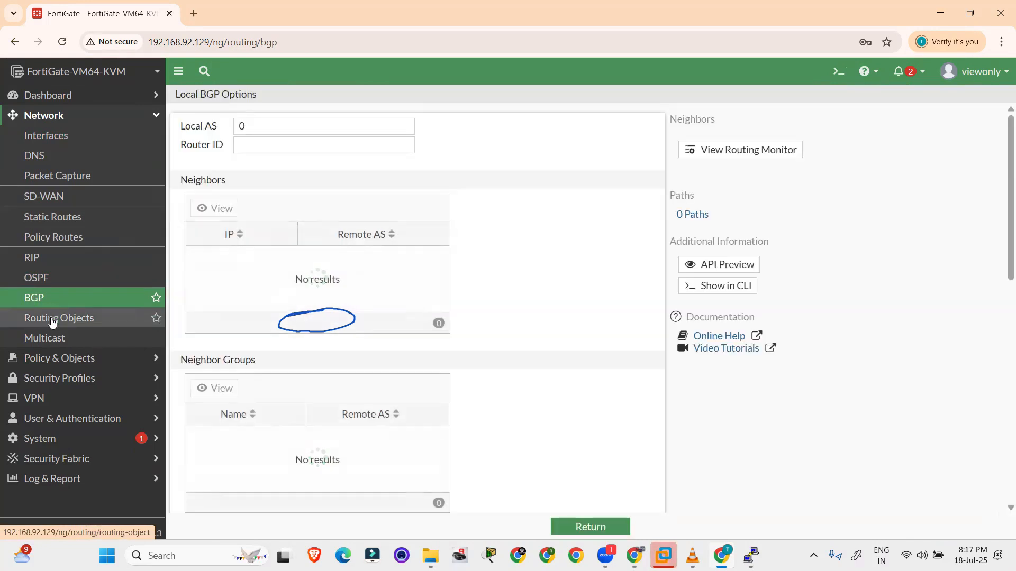
{"action": "left_click", "coordinate": [53, 320]}
Browse Security Profiles, VPN IPsec tunnels and templates, then return to Dashboard > Status
{"action": "left_click", "coordinate": [50, 380]}
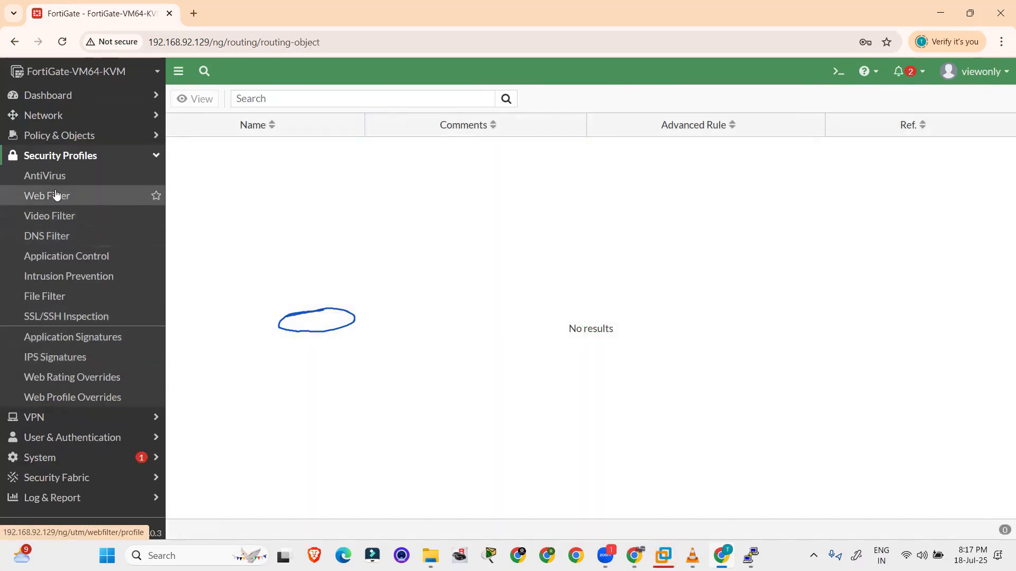
{"action": "left_click", "coordinate": [66, 421]}
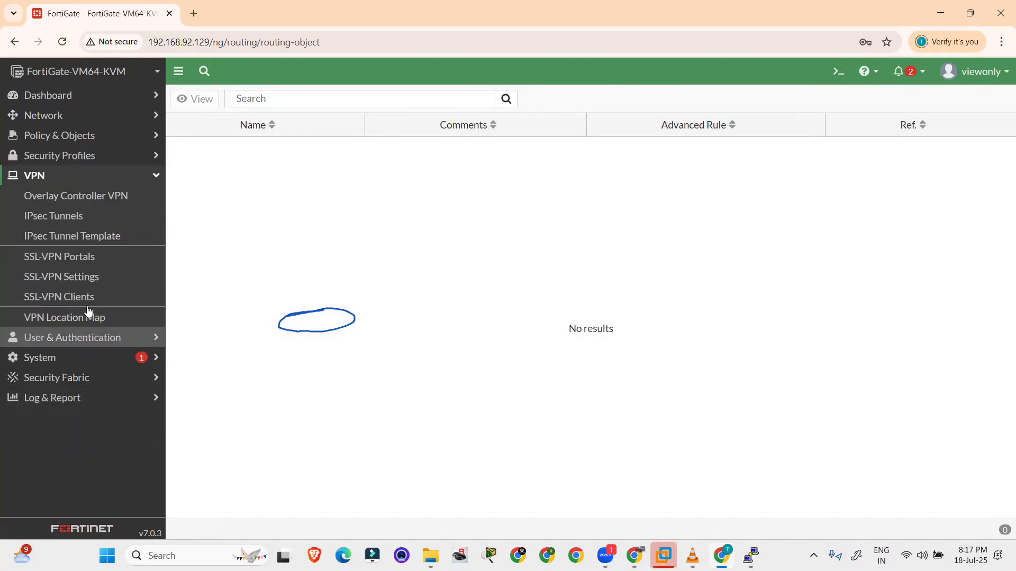
{"action": "left_click", "coordinate": [64, 217]}
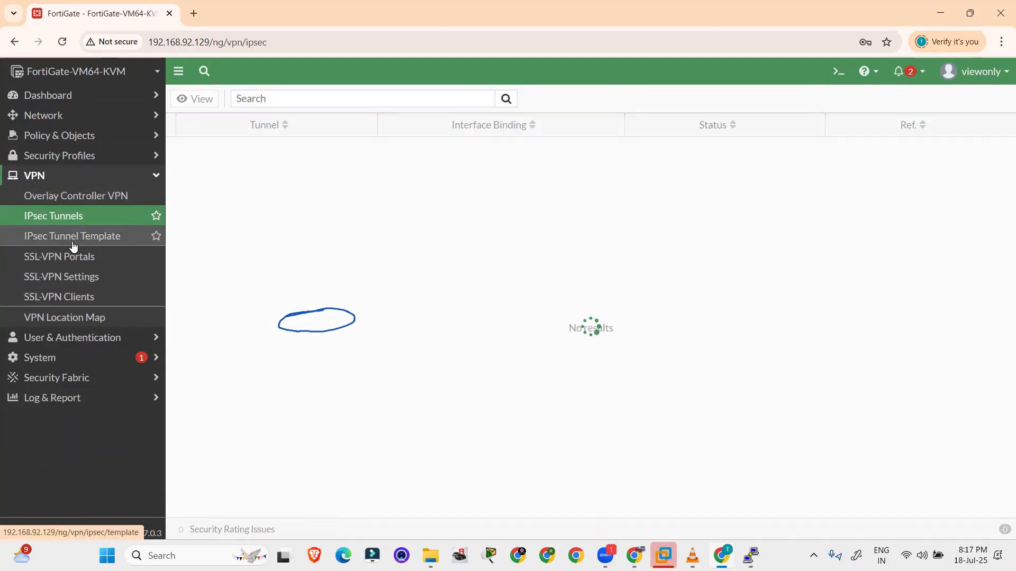
{"action": "left_click", "coordinate": [74, 239]}
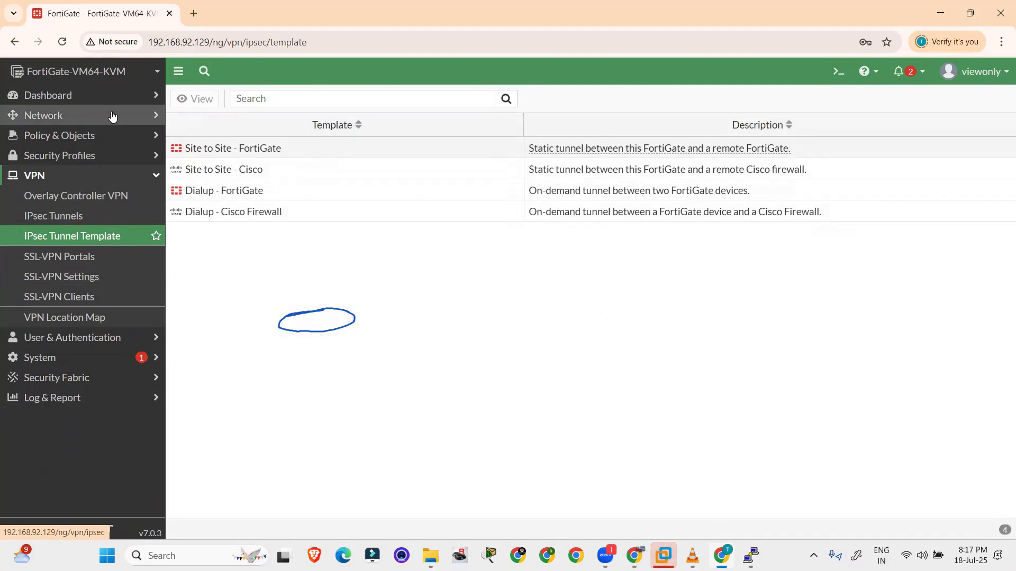
{"action": "left_click", "coordinate": [48, 94]}
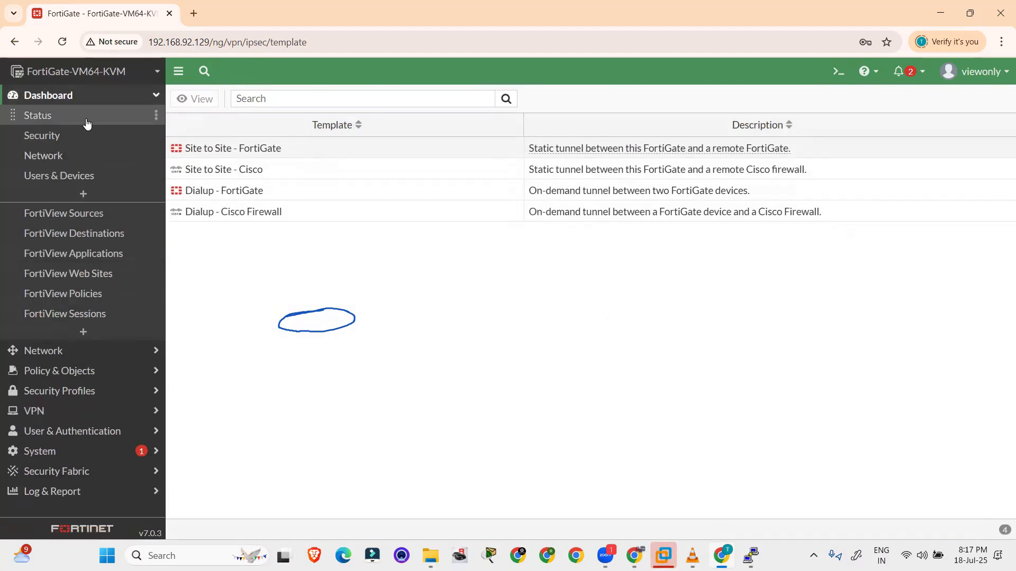
{"action": "left_click", "coordinate": [52, 115]}
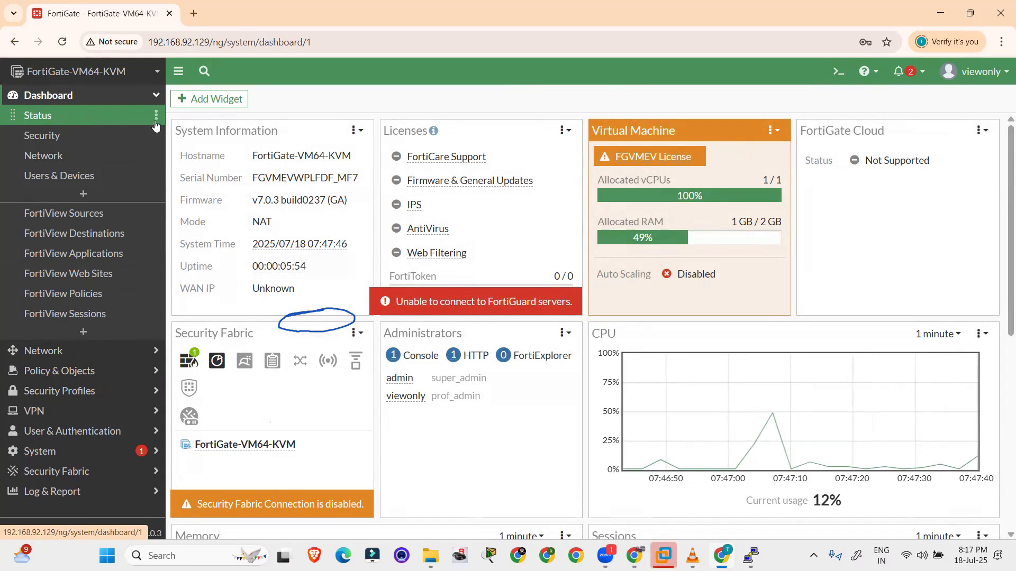
{"action": "left_click", "coordinate": [981, 77]}
Sign out of the viewonly session and log back in as admin, skipping setup and the What's New overview
{"action": "left_click", "coordinate": [934, 153]}
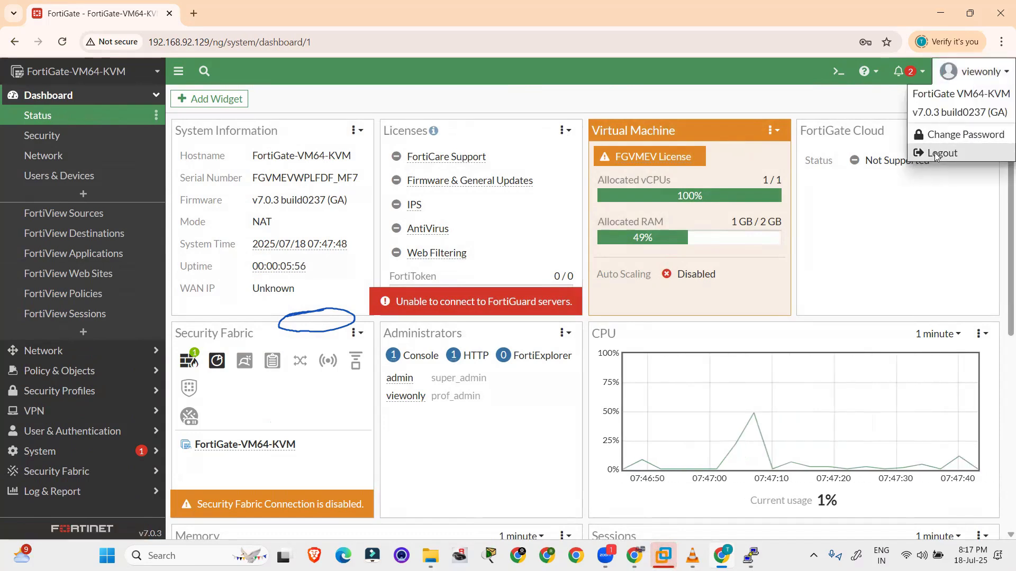
{"action": "type", "text": "admin"}
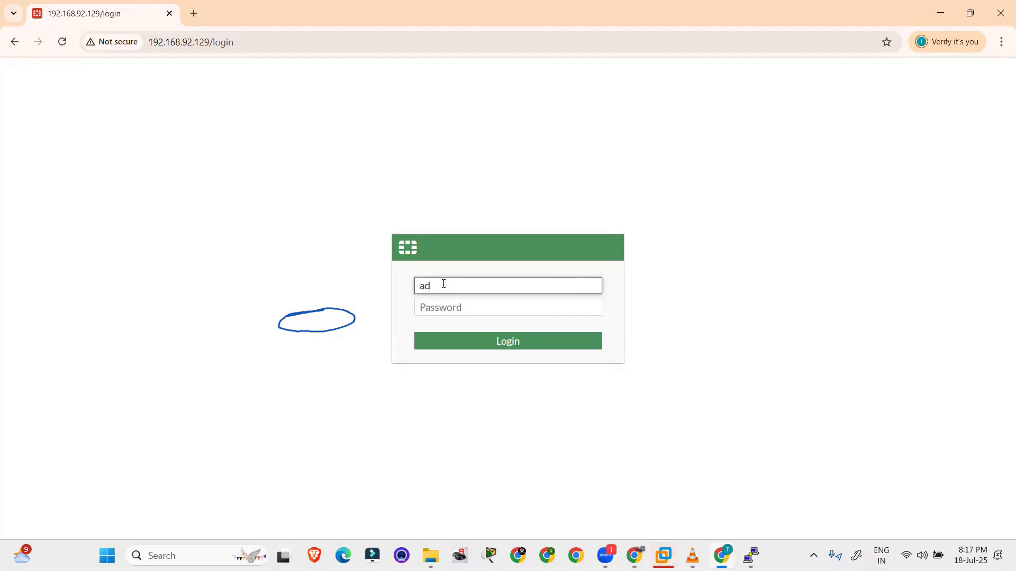
{"action": "key", "text": "Tab"}
{"action": "type", "text": "admin"}
{"action": "key", "text": "Return"}
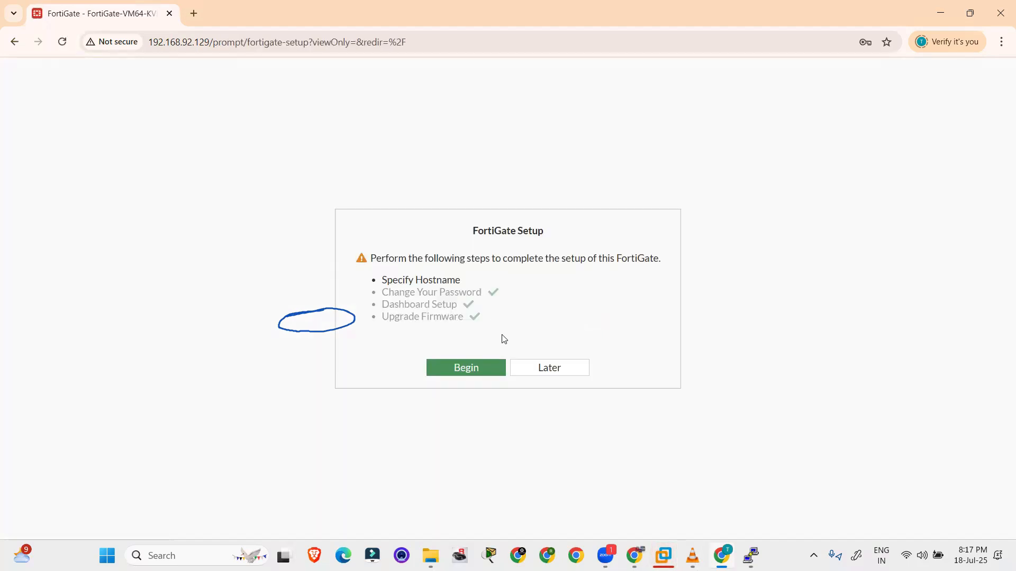
{"action": "left_click", "coordinate": [538, 374]}
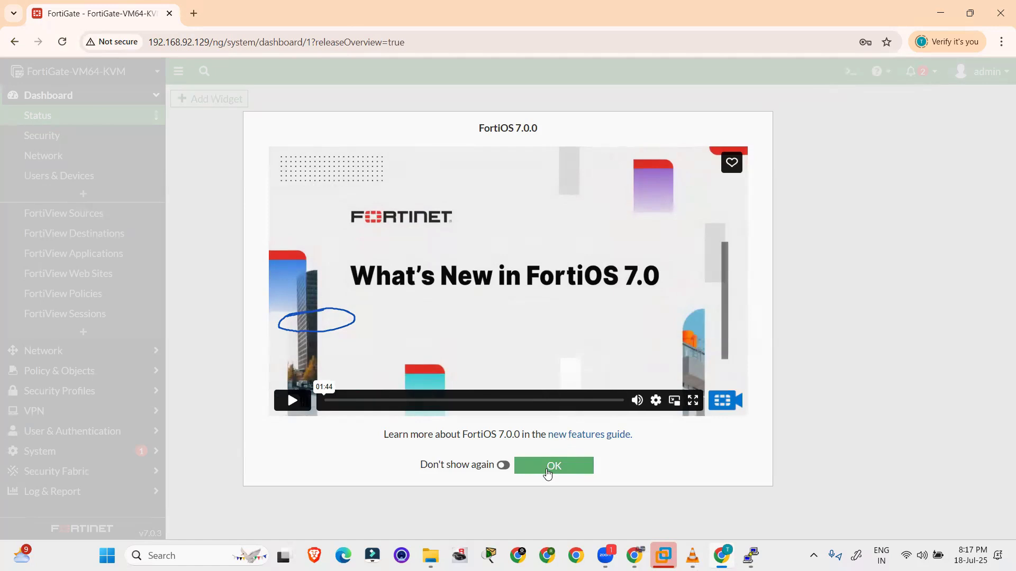
{"action": "left_click", "coordinate": [548, 469]}
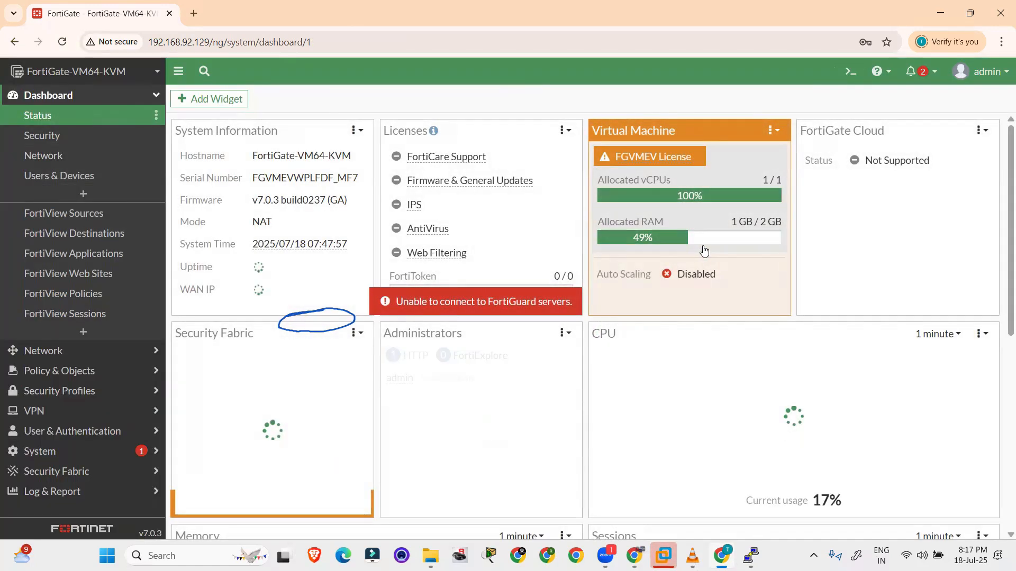
{"action": "scroll", "coordinate": [540, 258], "scroll_direction": "down", "scroll_amount": 5}
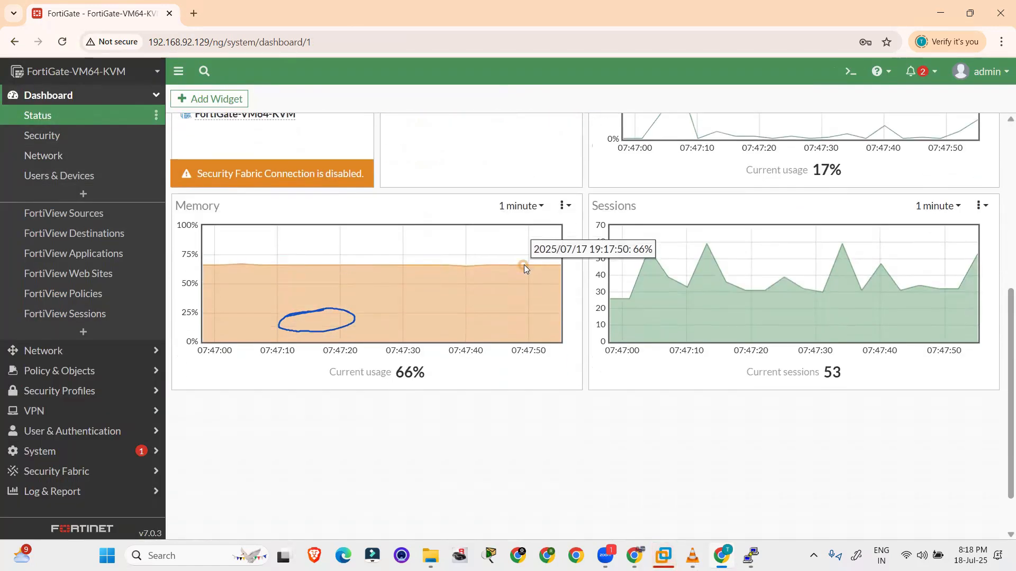
{"action": "scroll", "coordinate": [524, 265], "scroll_direction": "up", "scroll_amount": 3}
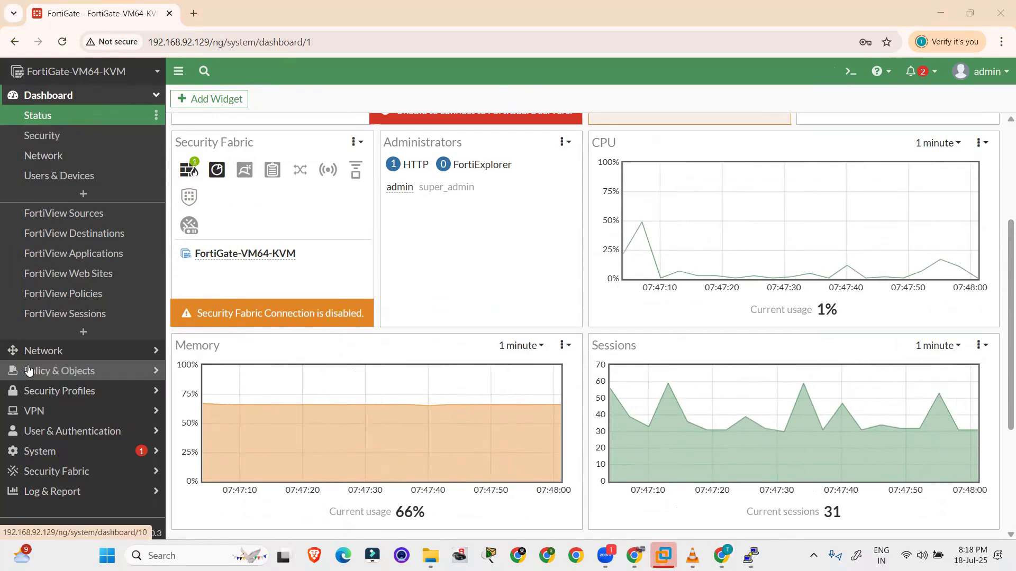
Review the RIP, OSPF and BGP routing pages under Network, then collapse the Network menu
{"action": "left_click", "coordinate": [43, 351]}
{"action": "left_click", "coordinate": [75, 259]}
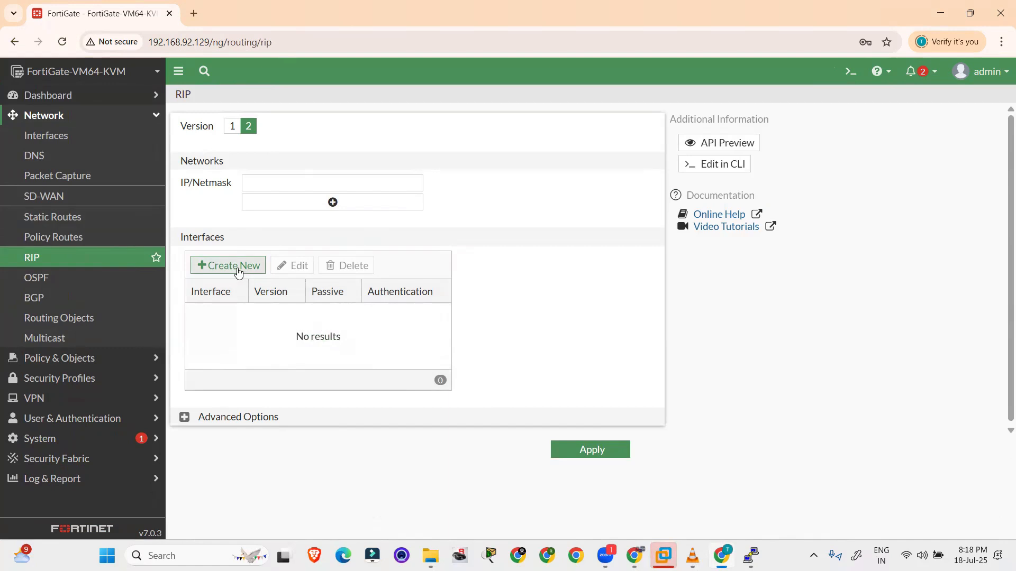
{"action": "left_click", "coordinate": [73, 278]}
{"action": "left_click", "coordinate": [75, 302]}
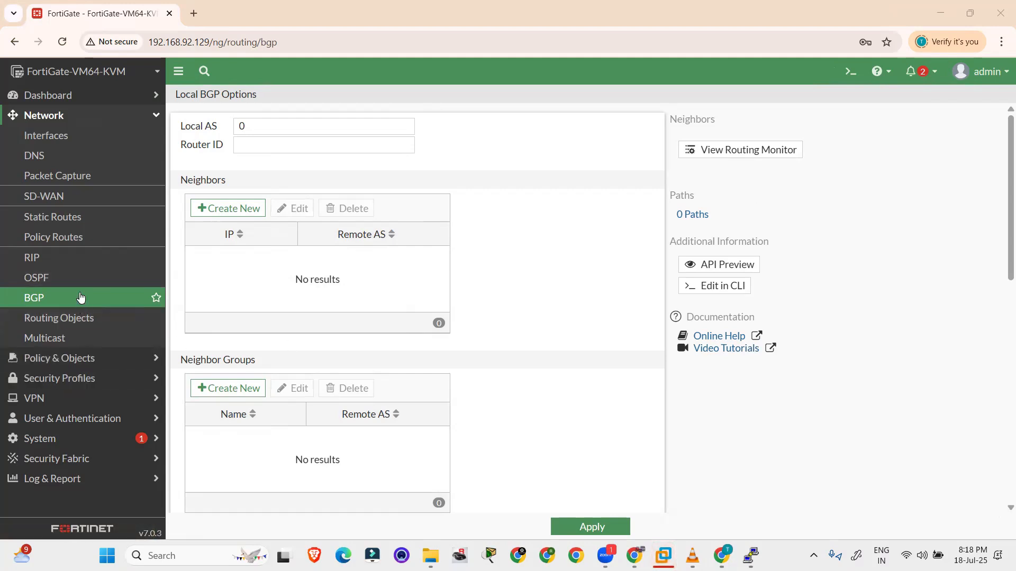
{"action": "left_click", "coordinate": [123, 117]}
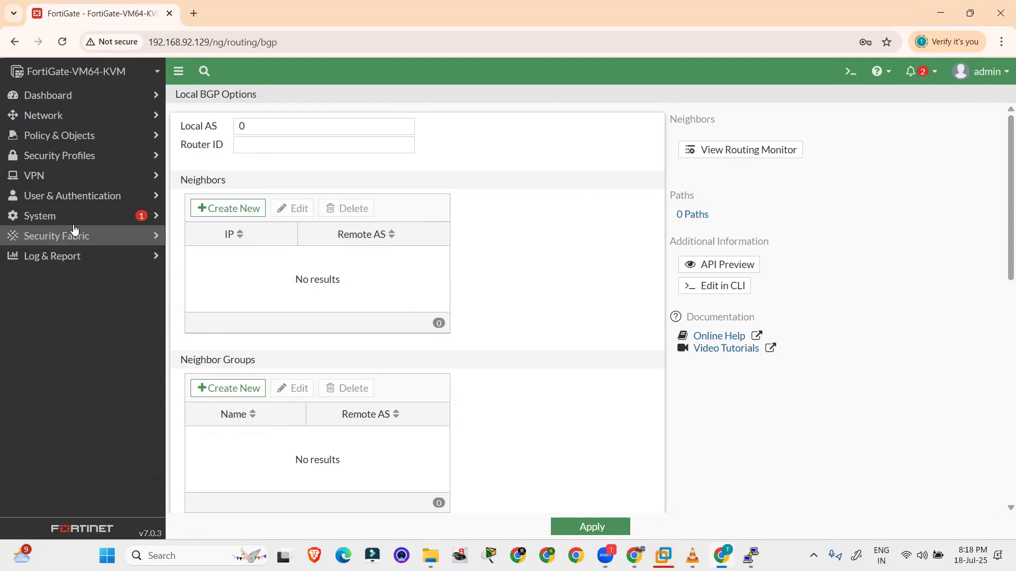
{"action": "left_click", "coordinate": [56, 216]}
In a new admin profile, grant Read/Write to Security Fabric, Log & Report, Network, VPN and Firewall
{"action": "left_click", "coordinate": [57, 258]}
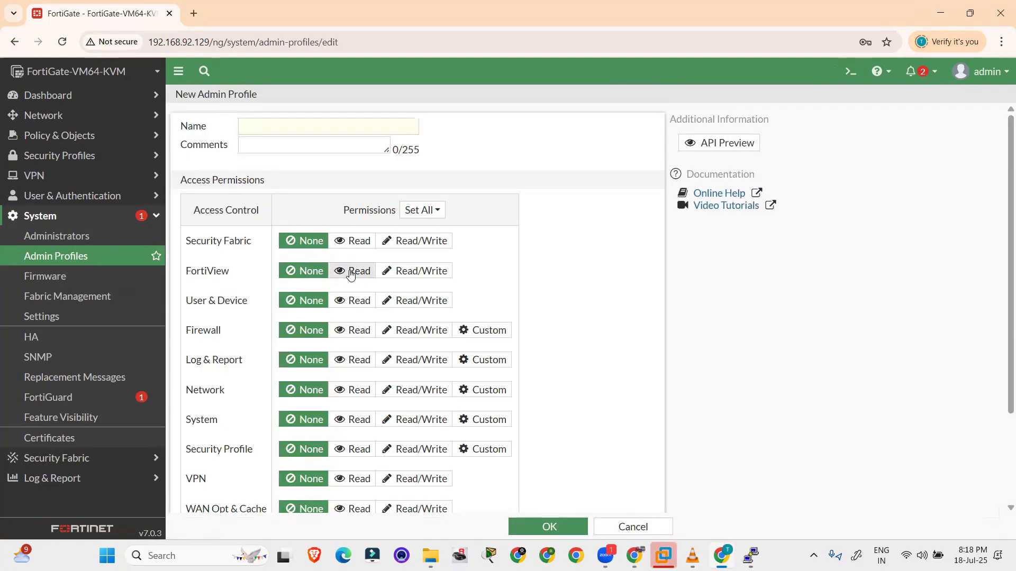
{"action": "scroll", "coordinate": [349, 270], "scroll_direction": "down", "scroll_amount": 3}
{"action": "scroll", "coordinate": [352, 268], "scroll_direction": "up", "scroll_amount": 2}
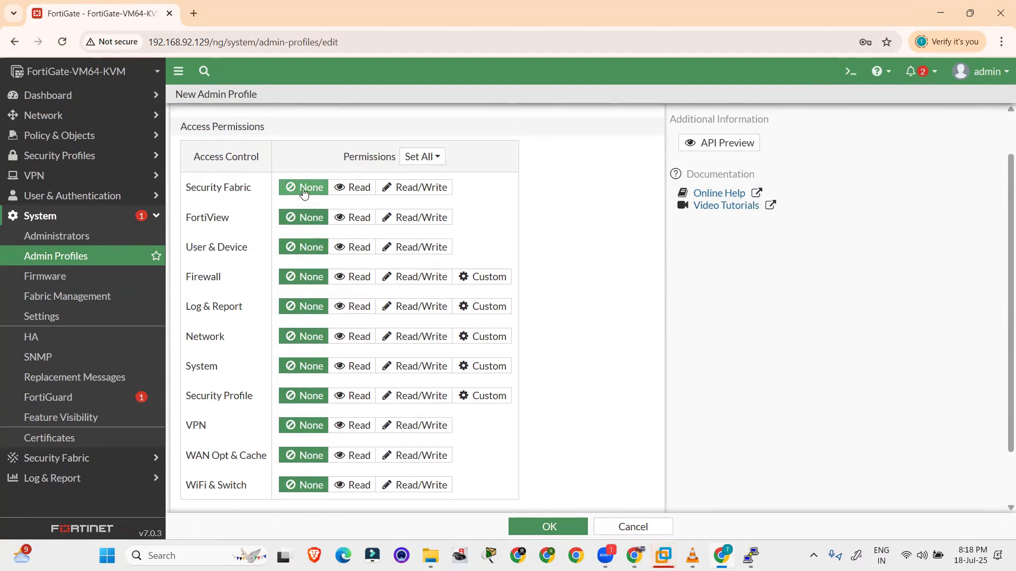
{"action": "left_click", "coordinate": [402, 190]}
{"action": "triple_click", "coordinate": [229, 185]}
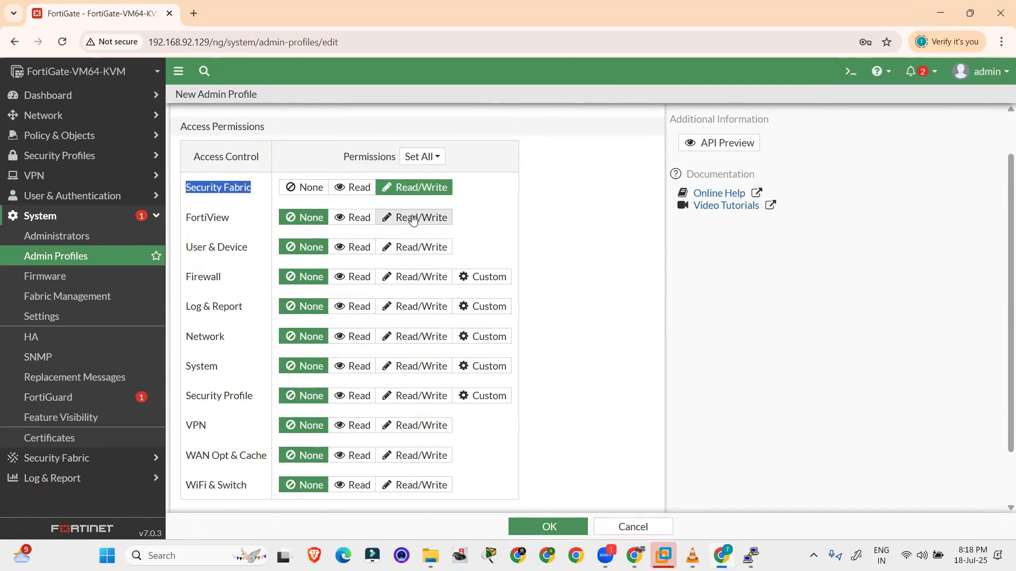
{"action": "left_click", "coordinate": [415, 308]}
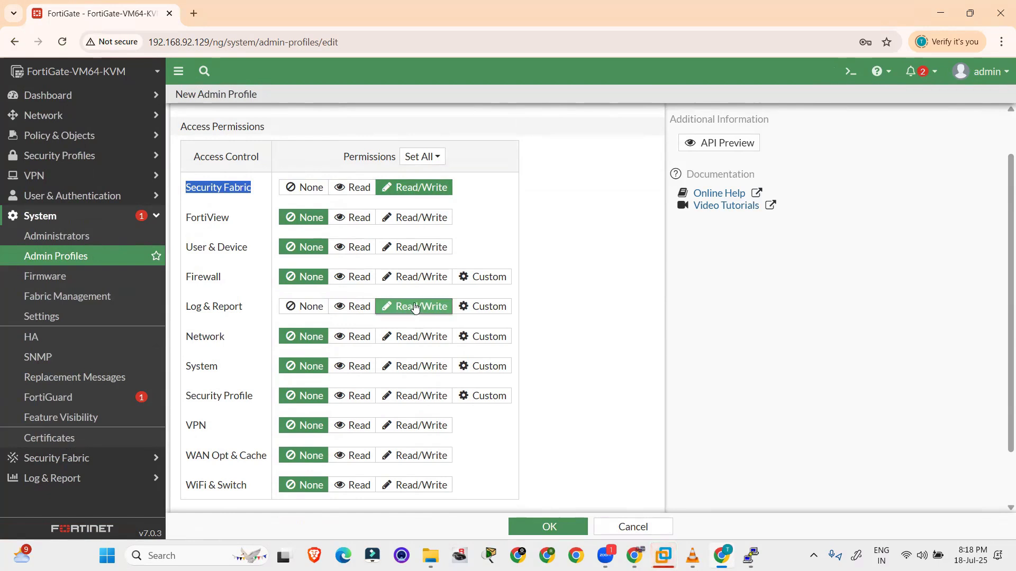
{"action": "left_click", "coordinate": [409, 337]}
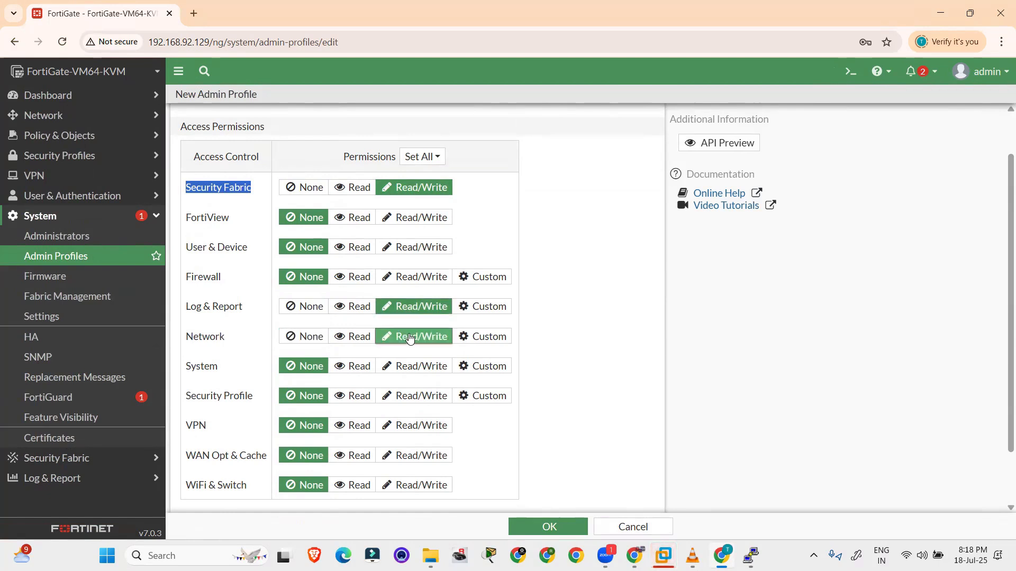
{"action": "left_click", "coordinate": [406, 426]}
{"action": "scroll", "coordinate": [422, 364], "scroll_direction": "up", "scroll_amount": 1}
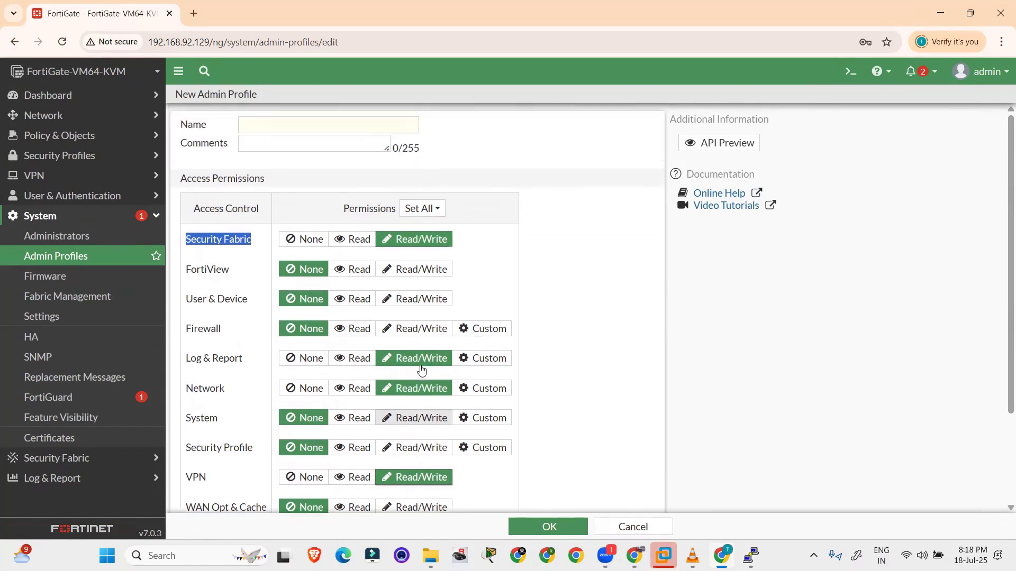
{"action": "scroll", "coordinate": [419, 410], "scroll_direction": "down", "scroll_amount": 1}
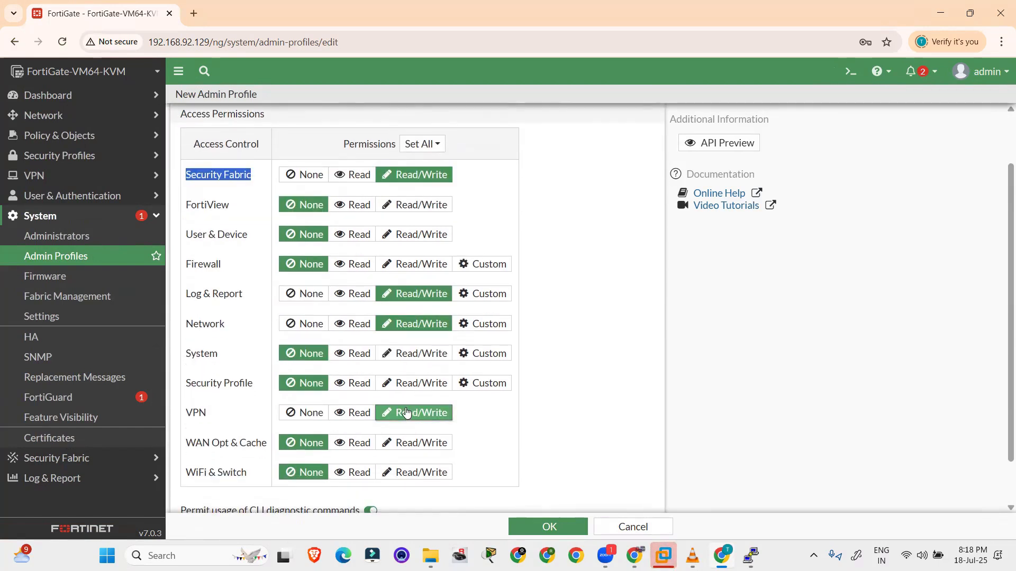
{"action": "left_click", "coordinate": [420, 271]}
{"action": "scroll", "coordinate": [307, 111], "scroll_direction": "up", "scroll_amount": 1}
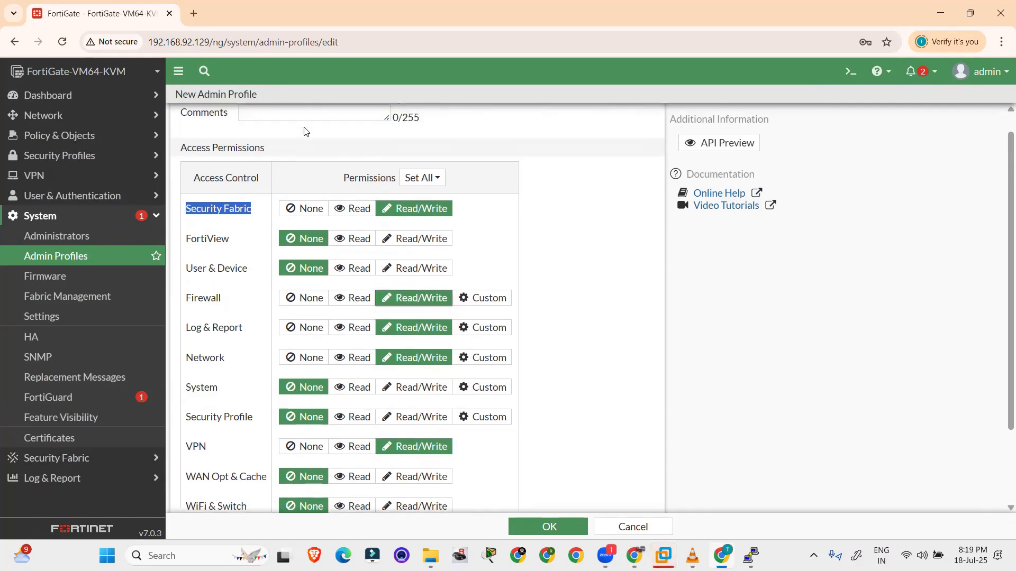
Select the profile name field and highlight the Security Fabric, Firewall, Log & Report, Network and VPN labels
{"action": "left_click", "coordinate": [276, 123]}
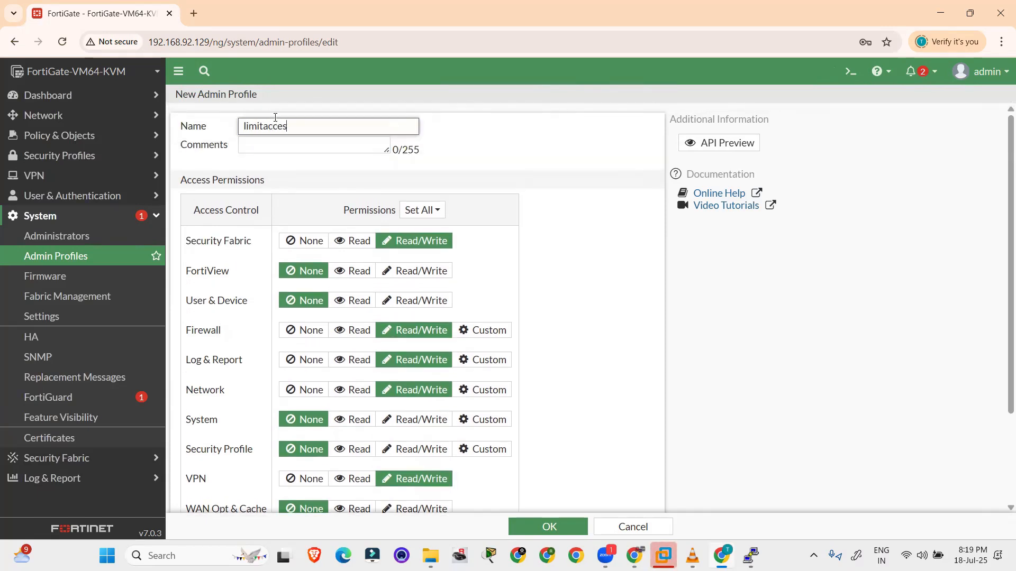
{"action": "scroll", "coordinate": [506, 190], "scroll_direction": "down", "scroll_amount": 2}
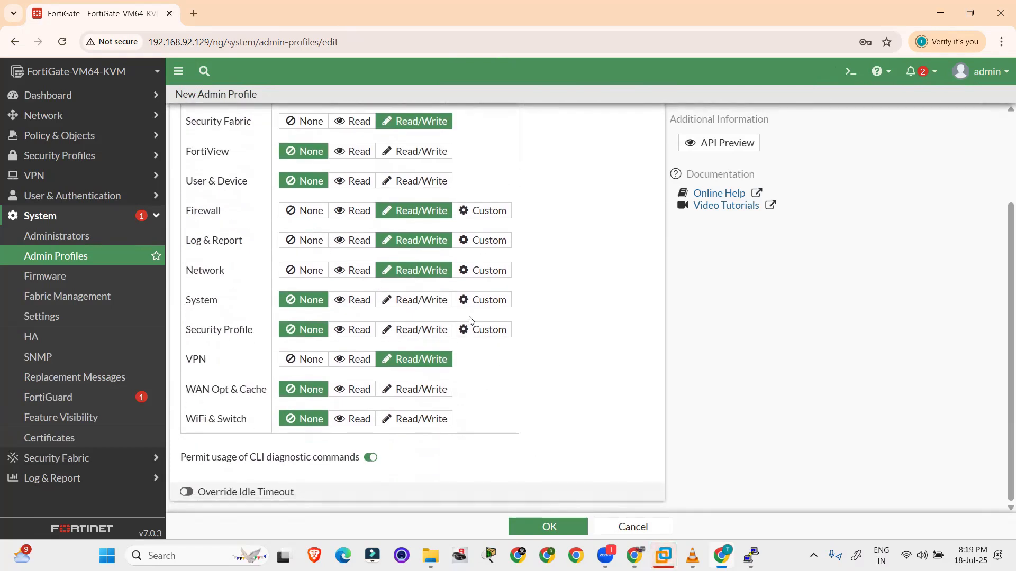
{"action": "scroll", "coordinate": [469, 321], "scroll_direction": "up", "scroll_amount": 1}
{"action": "left_click_drag", "start_coordinate": [248, 192], "coordinate": [186, 189]}
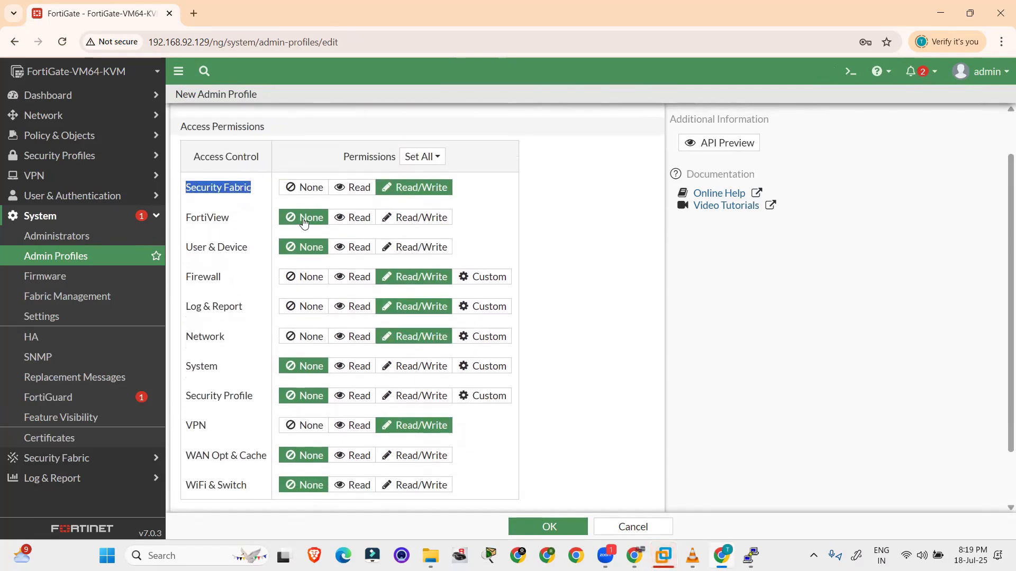
{"action": "double_click", "coordinate": [217, 280]}
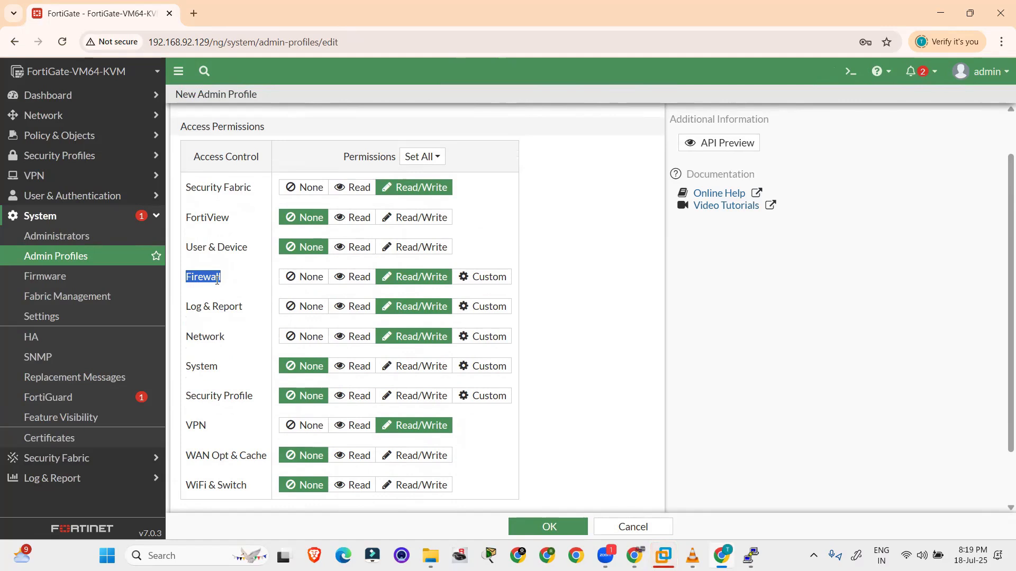
{"action": "triple_click", "coordinate": [232, 309]}
{"action": "double_click", "coordinate": [206, 337]}
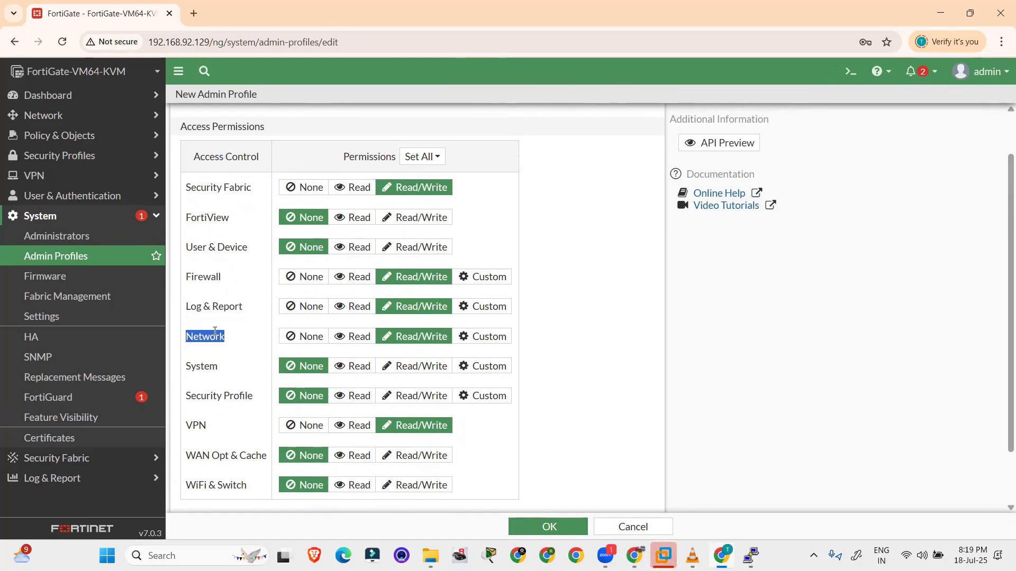
{"action": "double_click", "coordinate": [197, 423]}
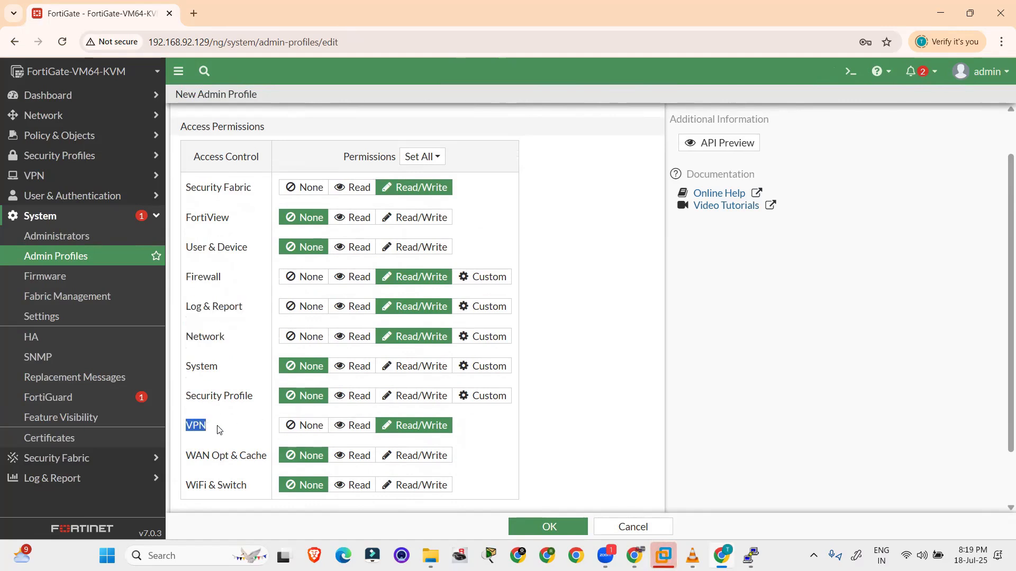
{"action": "scroll", "coordinate": [399, 445], "scroll_direction": "down", "scroll_amount": 2}
Save the profile and start a new regular administrator with username 'limited'
{"action": "left_click", "coordinate": [549, 526]}
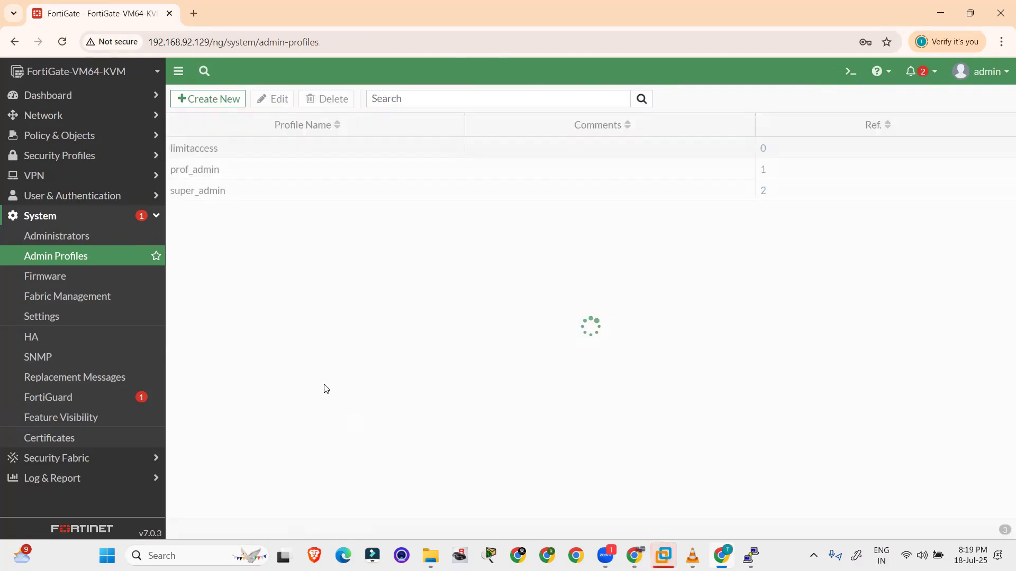
{"action": "left_click", "coordinate": [68, 240]}
{"action": "left_click", "coordinate": [232, 100]}
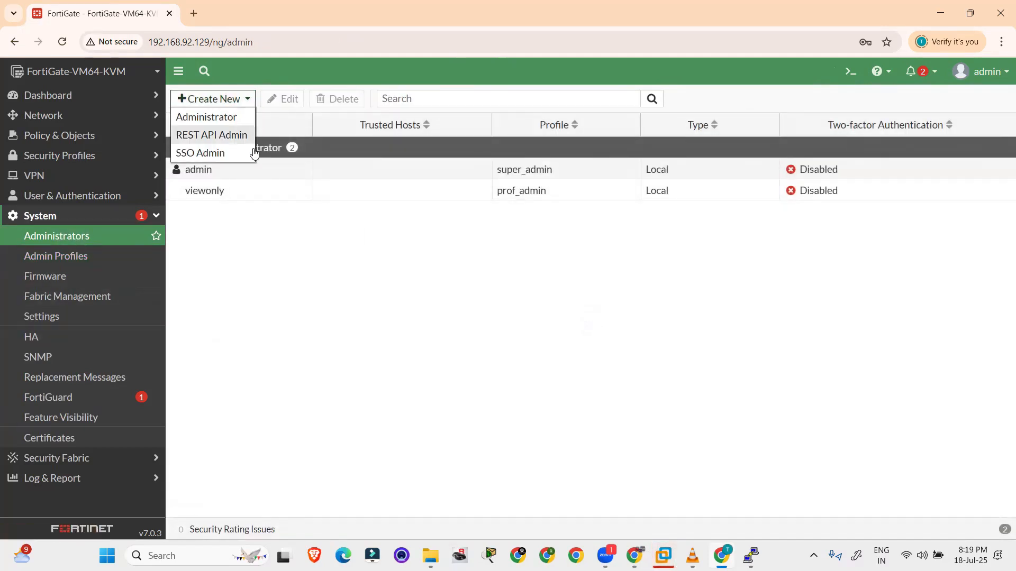
{"action": "left_click", "coordinate": [228, 116]}
{"action": "left_click", "coordinate": [356, 127]}
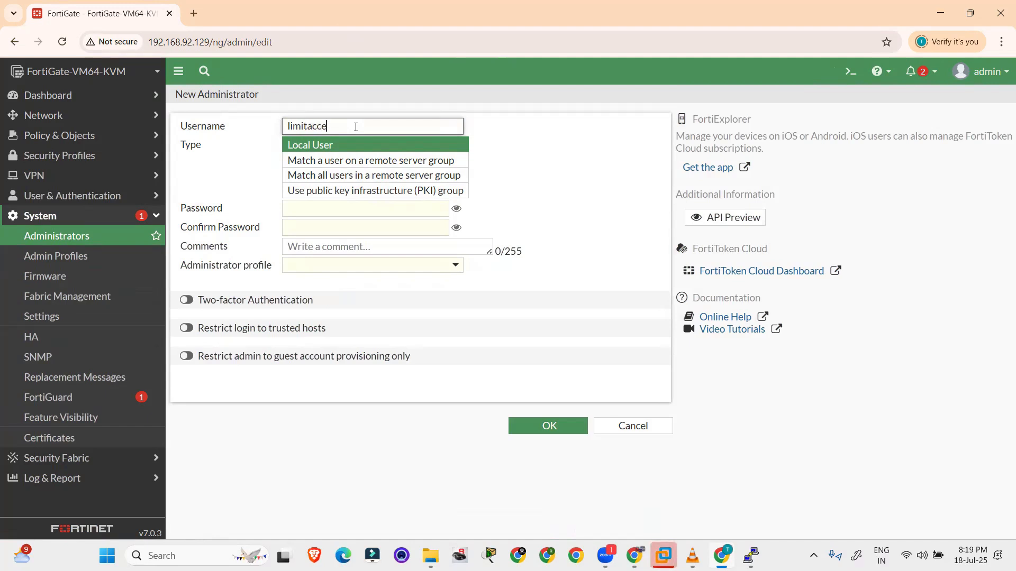
{"action": "key", "text": "BackSpace"}
{"action": "key", "text": "BackSpace"}
{"action": "key", "text": "BackSpace"}
{"action": "key", "text": "BackSpace"}
{"action": "key", "text": "BackSpace"}
{"action": "key", "text": "BackSpace"}
{"action": "type", "text": "ed"}
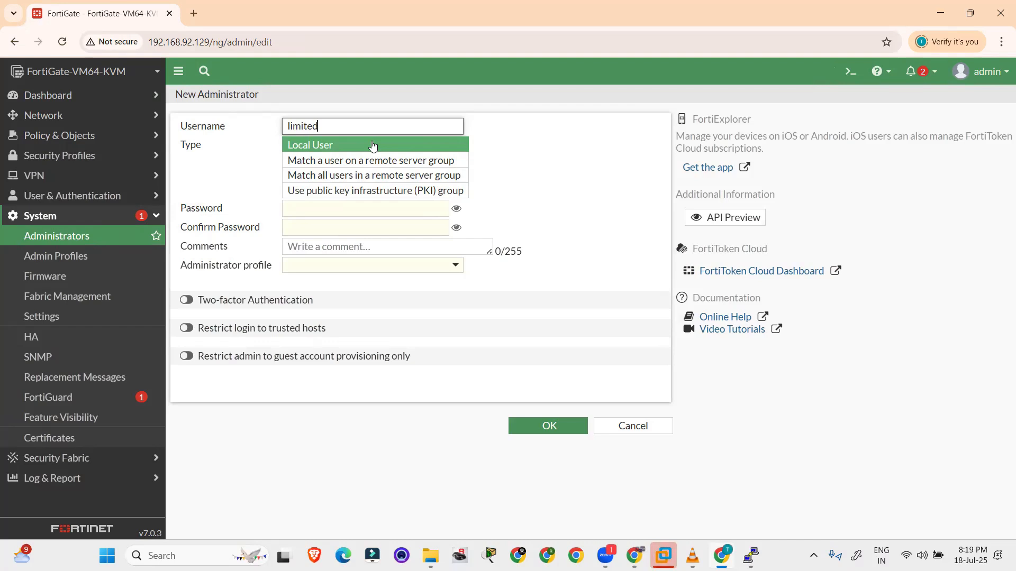
Fill in the password and confirmation fields and assign the limitaccess administrator profile
{"action": "left_click", "coordinate": [338, 209]}
{"action": "type", "text": "12345"}
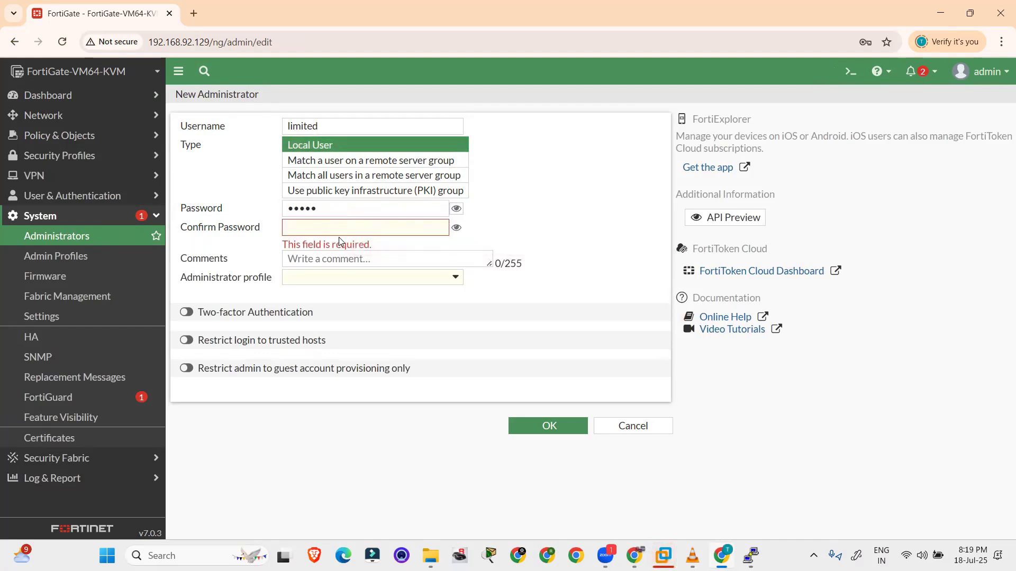
{"action": "left_click", "coordinate": [333, 227]}
{"action": "type", "text": "1234"}
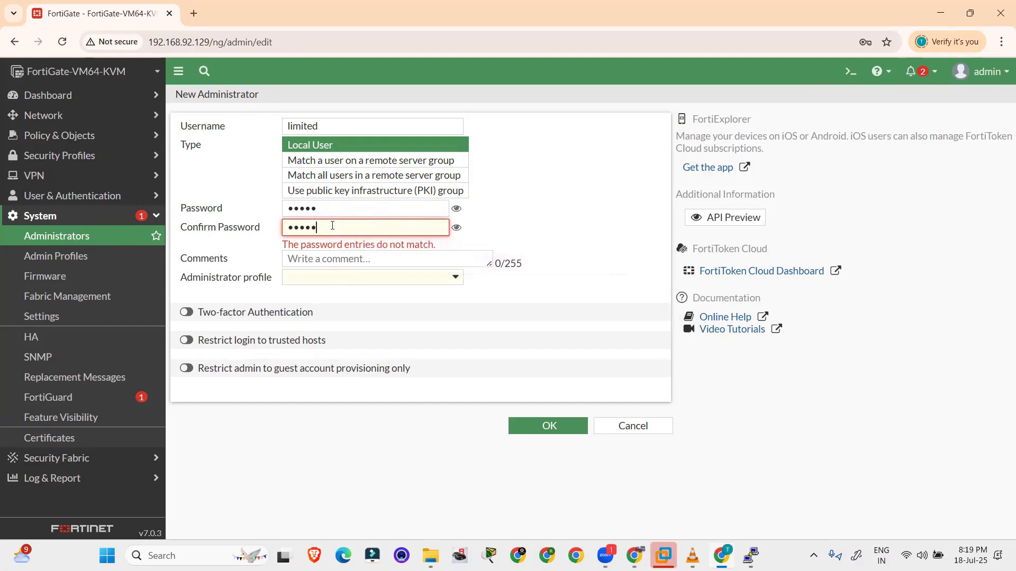
{"action": "left_click", "coordinate": [320, 282]}
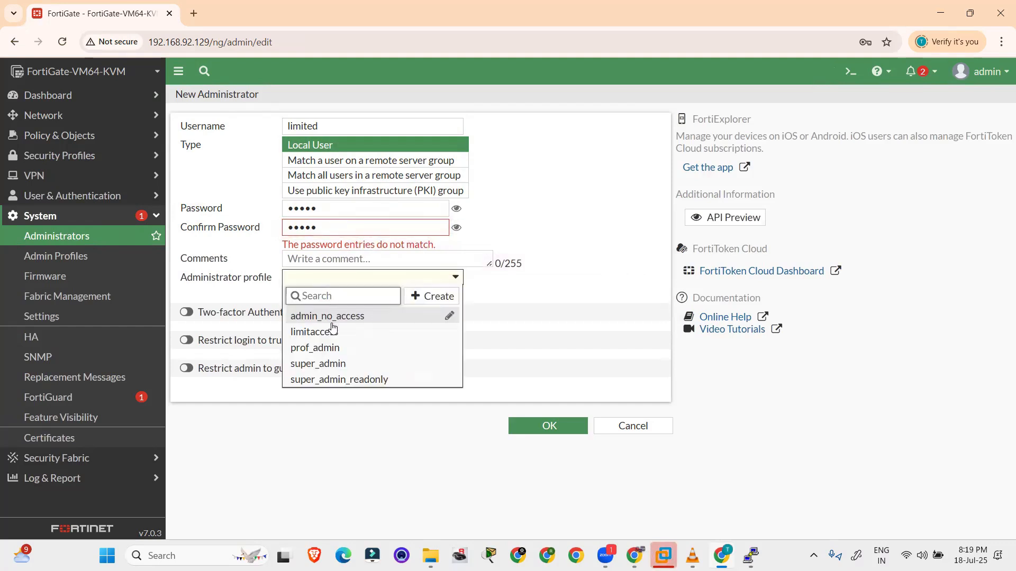
{"action": "mouse_move", "coordinate": [327, 338]}
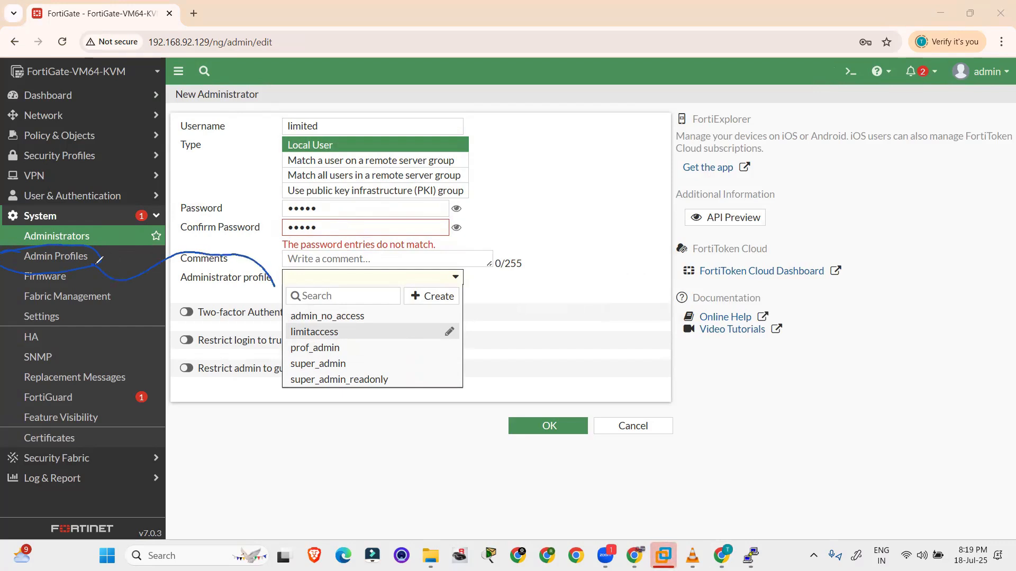
{"action": "left_click_drag", "start_coordinate": [246, 273], "coordinate": [184, 272]}
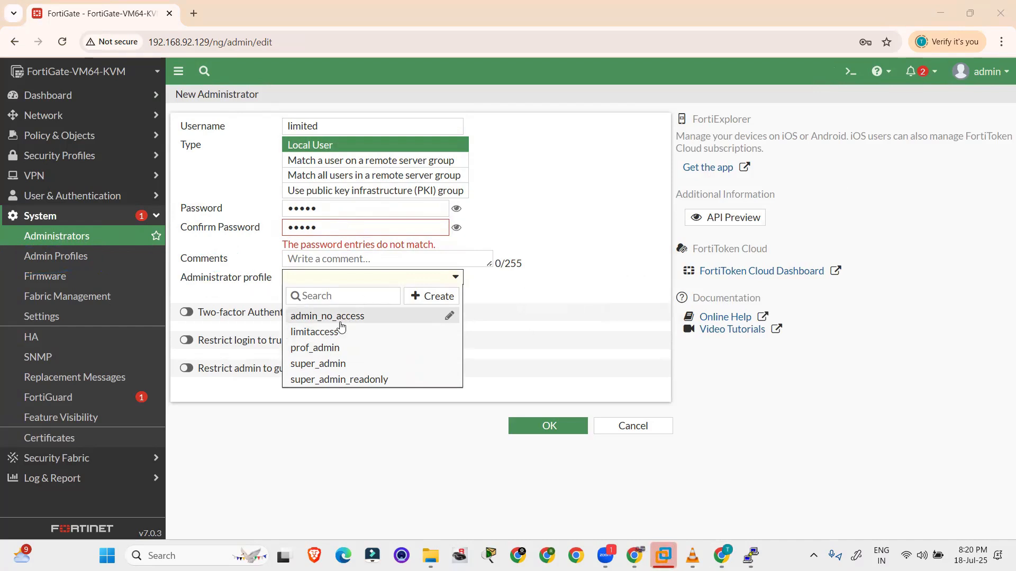
{"action": "left_click", "coordinate": [317, 332]}
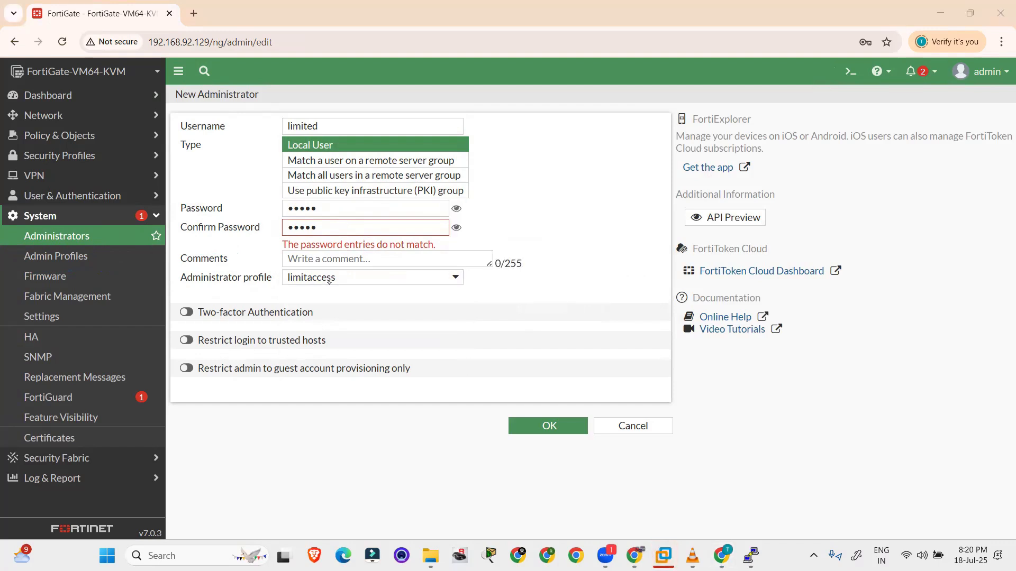
Retype matching password and confirmation values and save the limited administrator
{"action": "left_click_drag", "start_coordinate": [98, 261], "coordinate": [20, 246]}
{"action": "left_click_drag", "start_coordinate": [270, 131], "coordinate": [333, 119]}
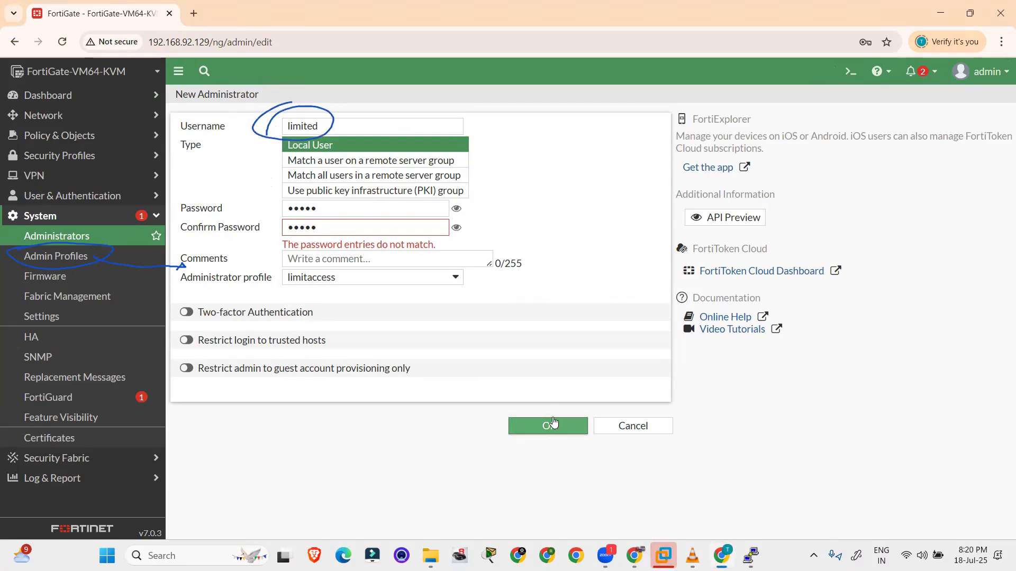
{"action": "double_click", "coordinate": [363, 210]}
{"action": "type", "text": "••"}
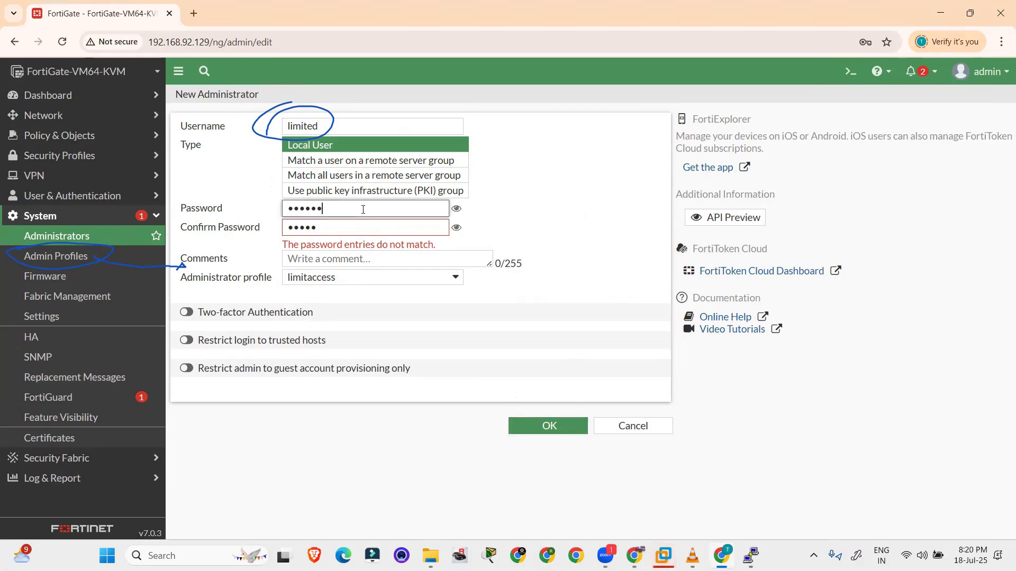
{"action": "double_click", "coordinate": [363, 210]}
{"action": "type", "text": "•••"}
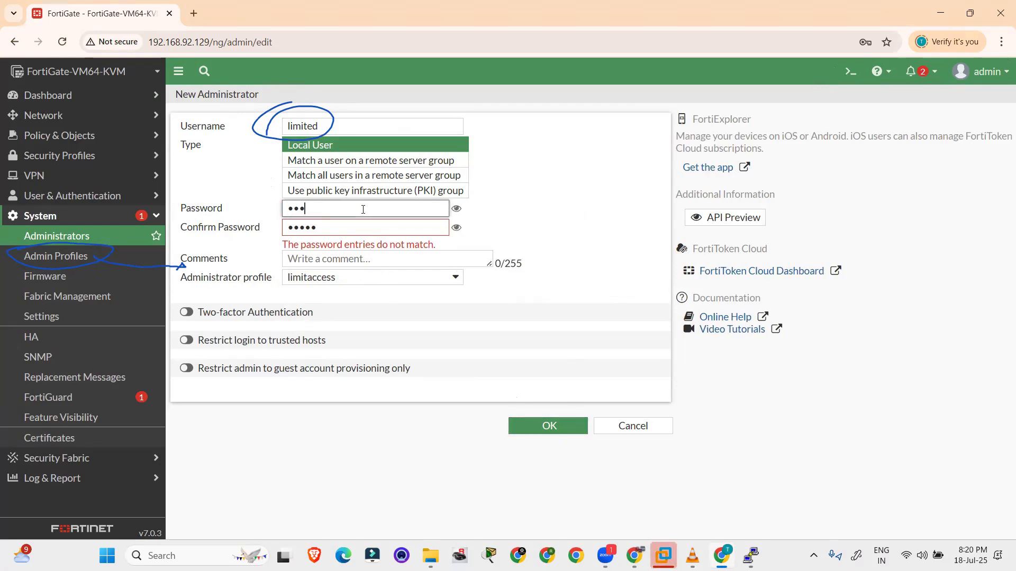
{"action": "double_click", "coordinate": [361, 227]}
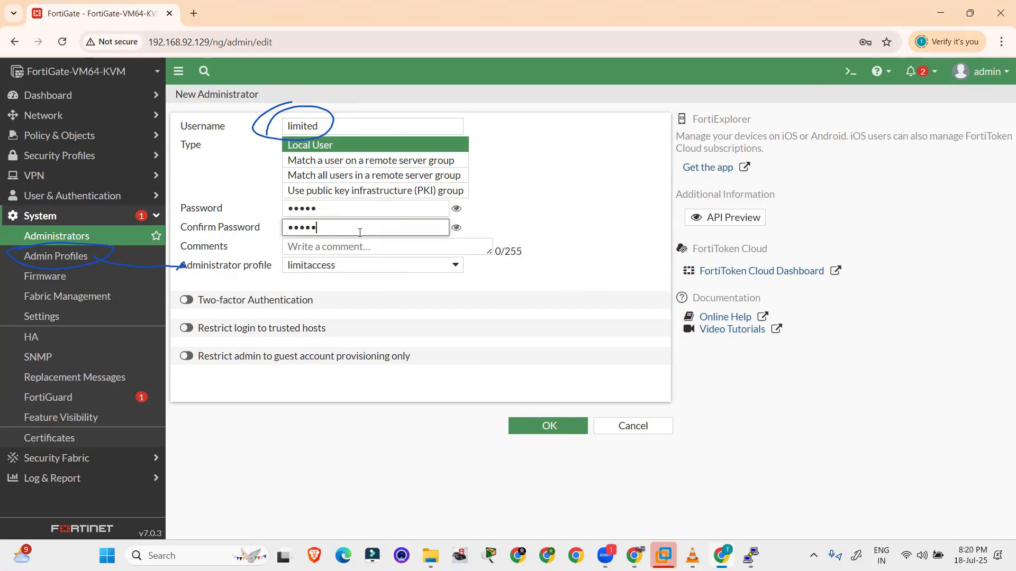
{"action": "type", "text": "•••••"}
{"action": "left_click", "coordinate": [528, 424]}
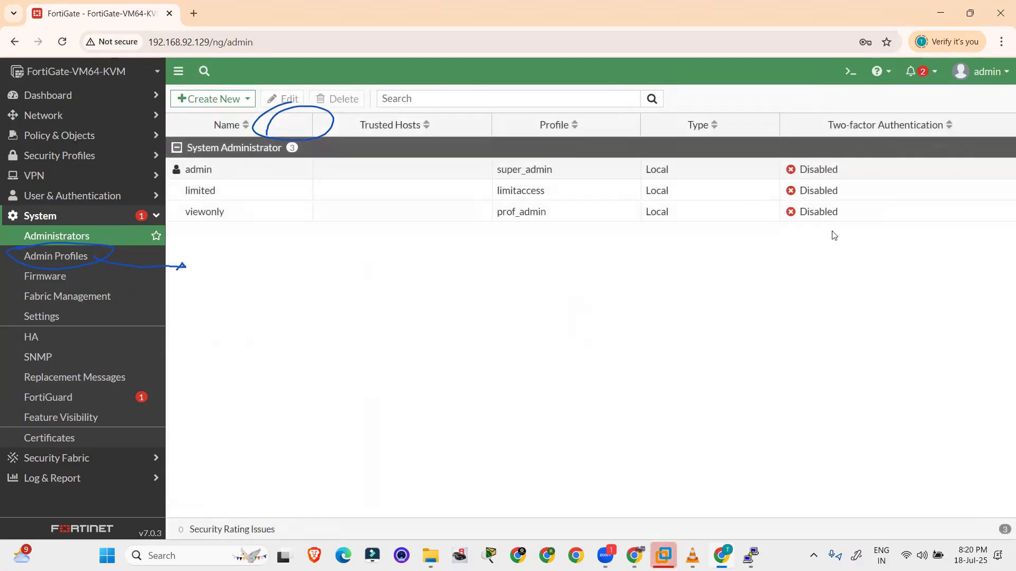
{"action": "left_click", "coordinate": [981, 71]}
Sign out of admin and log in as limited, postponing setup and dismissing the FortiOS 7.0 notice
{"action": "left_click", "coordinate": [975, 193]}
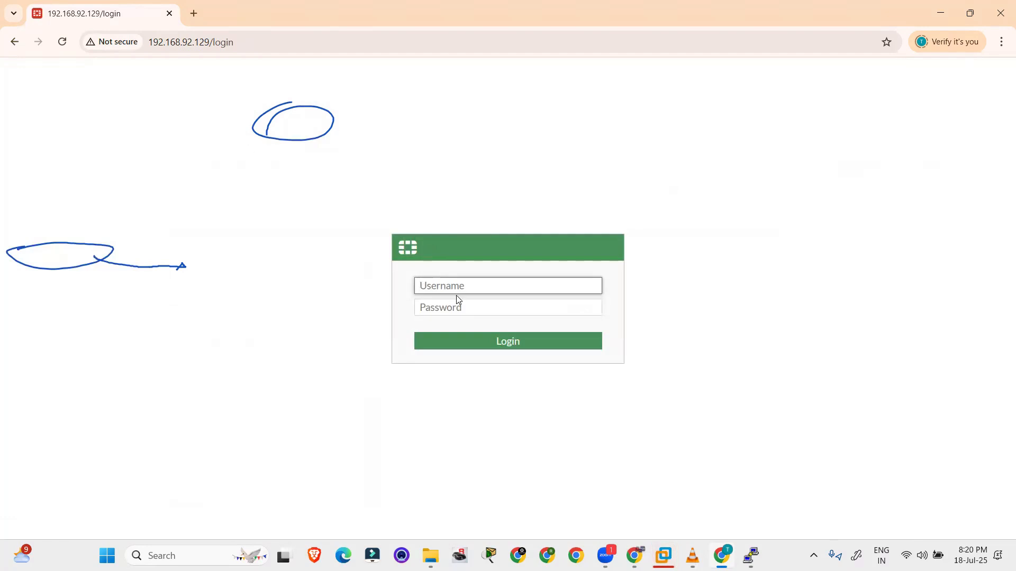
{"action": "type", "text": "limited"}
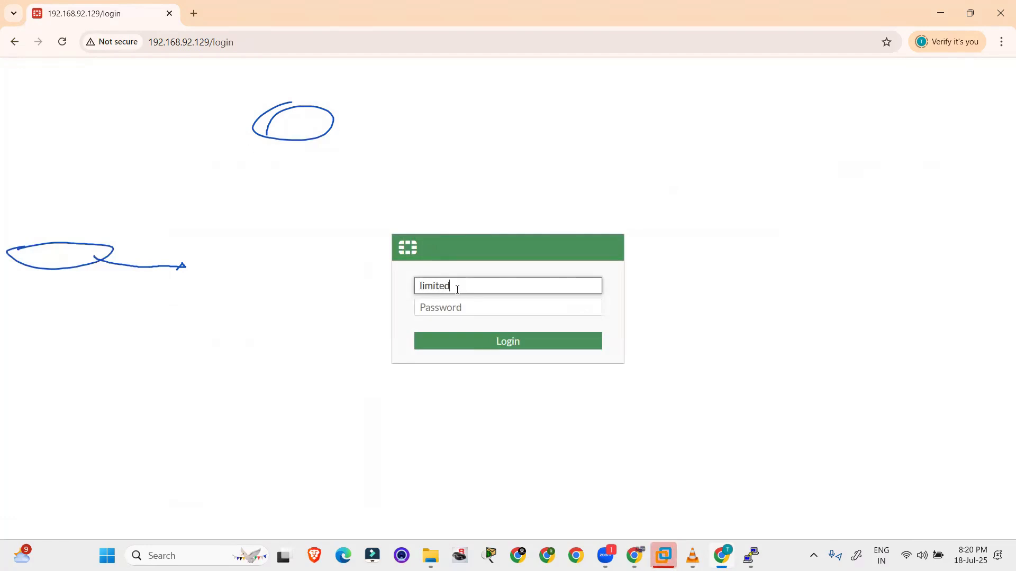
{"action": "key", "text": "Tab"}
{"action": "type", "text": "****"}
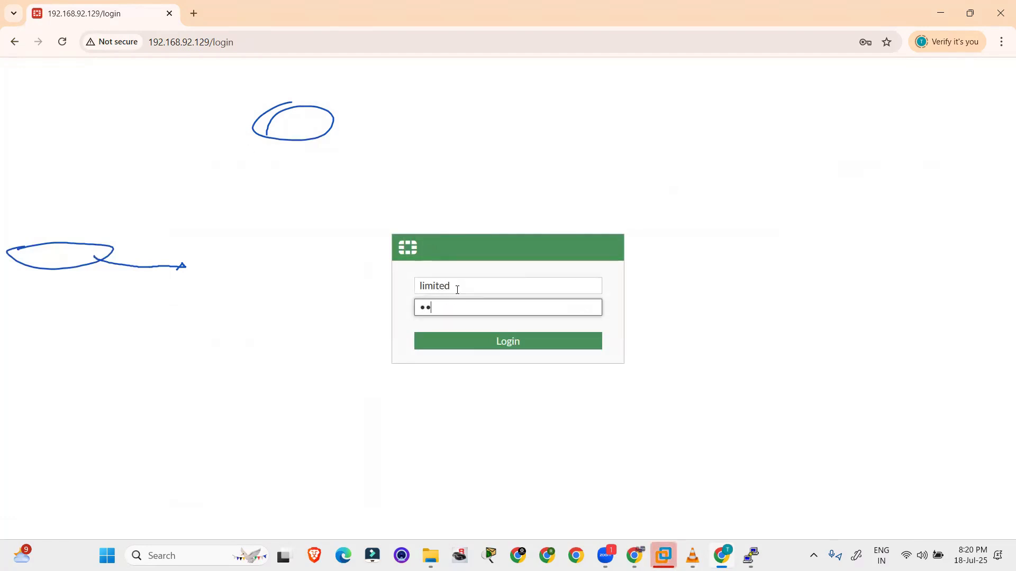
{"action": "type", "text": "*"}
{"action": "key", "text": "Return"}
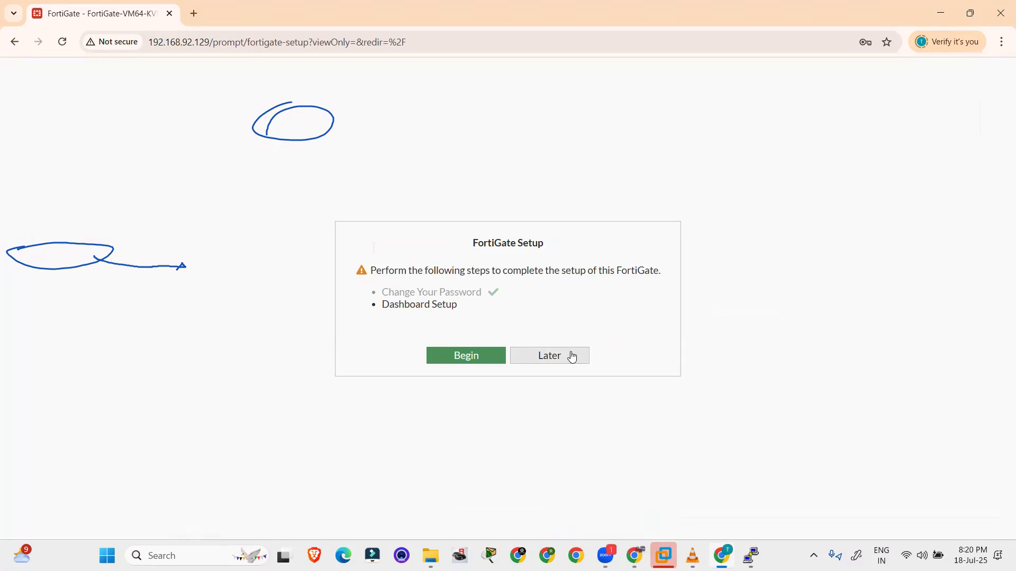
{"action": "left_click", "coordinate": [572, 356]}
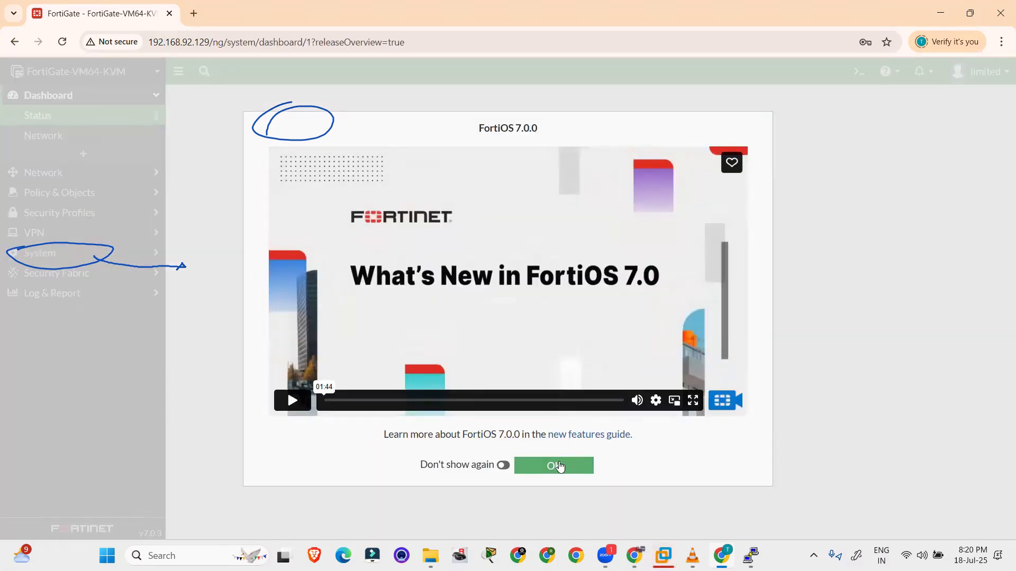
{"action": "left_click", "coordinate": [558, 466]}
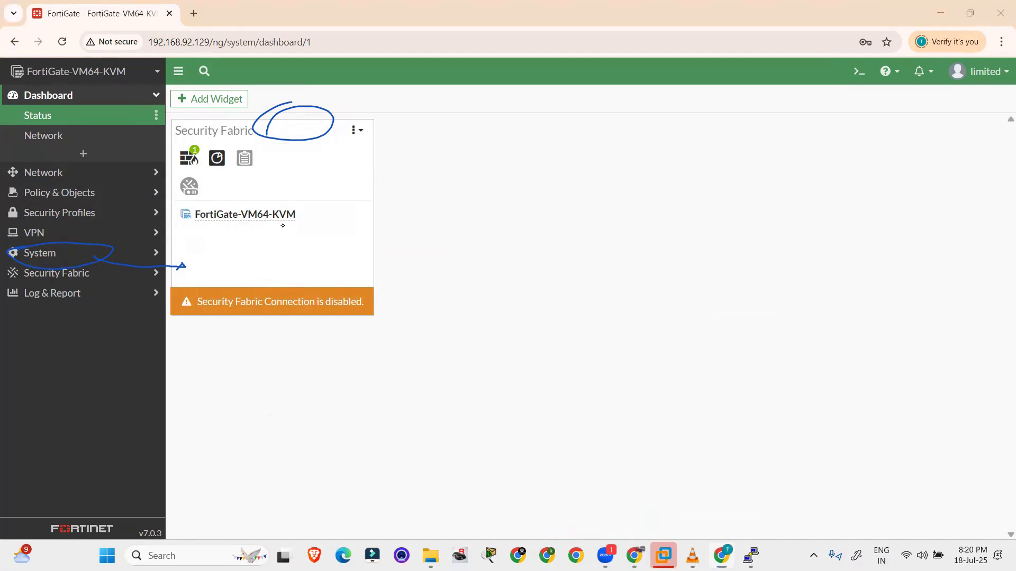
Open the Security Fabric Physical Topology view under the limited login
{"action": "mouse_move", "coordinate": [7, 108]}
{"action": "left_mouse_down"}
{"action": "mouse_move", "coordinate": [1, 136]}
{"action": "mouse_move", "coordinate": [92, 79]}
{"action": "left_mouse_up"}
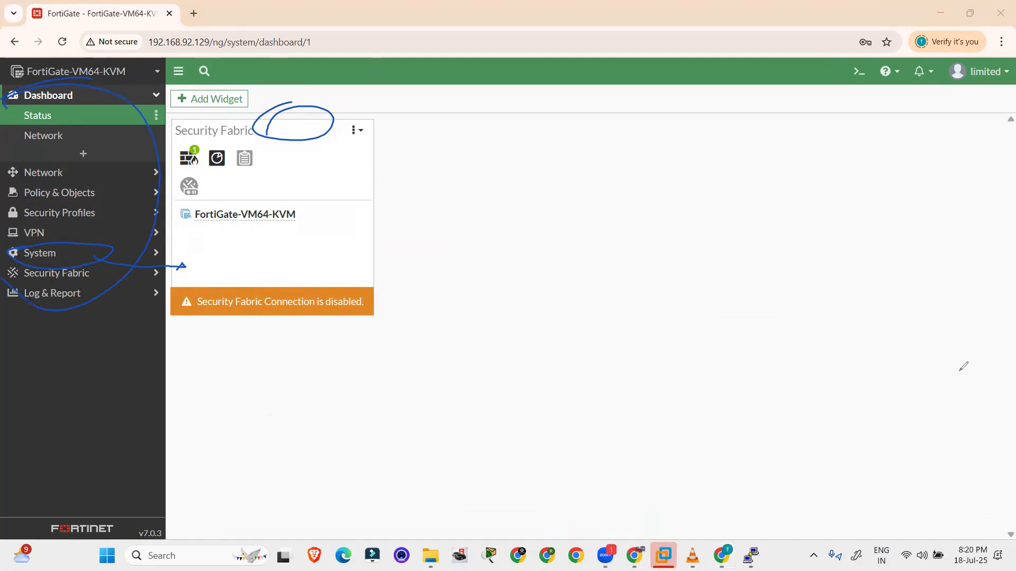
{"action": "left_click", "coordinate": [928, 383]}
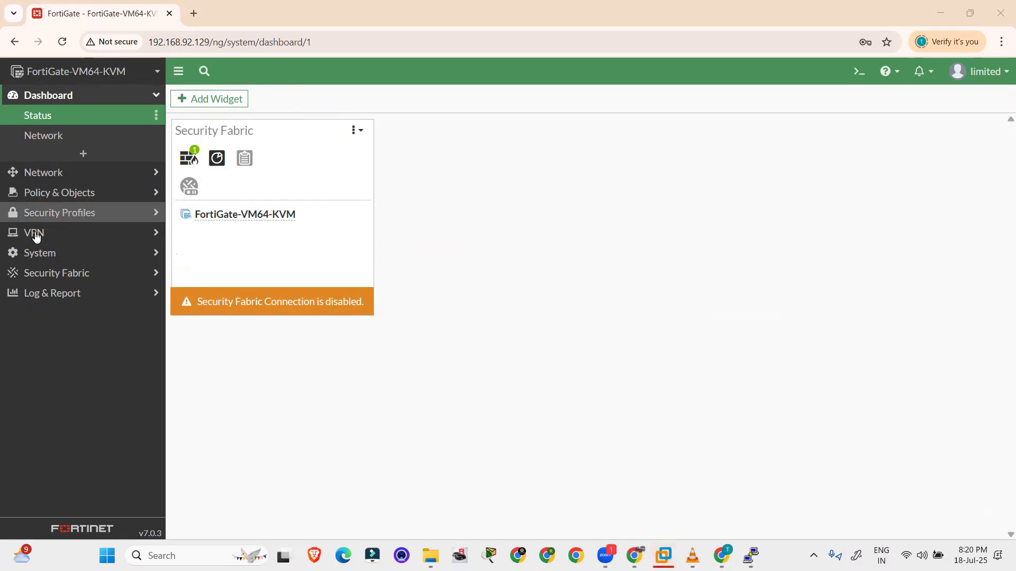
{"action": "left_click", "coordinate": [67, 272]}
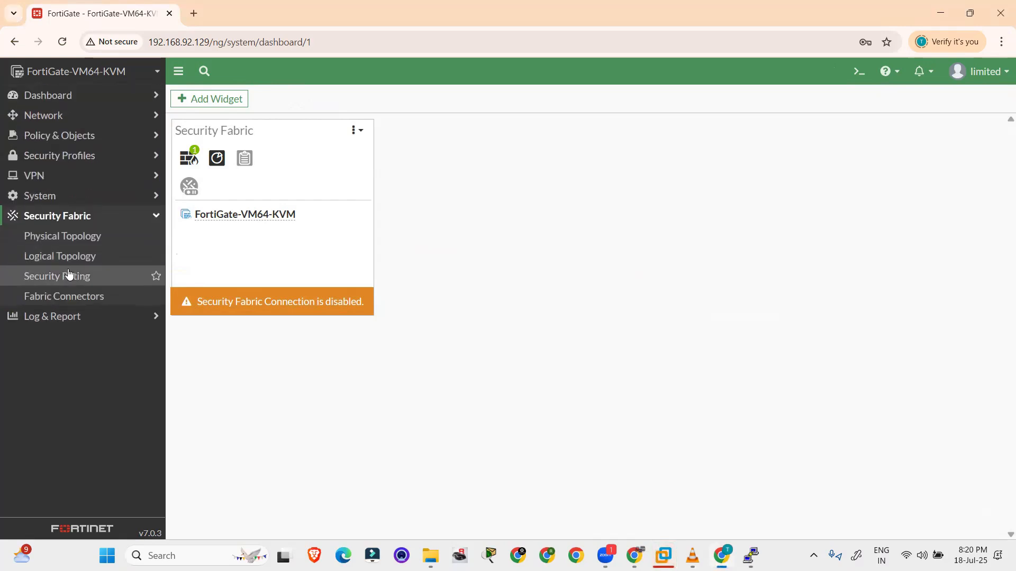
{"action": "left_click", "coordinate": [75, 236]}
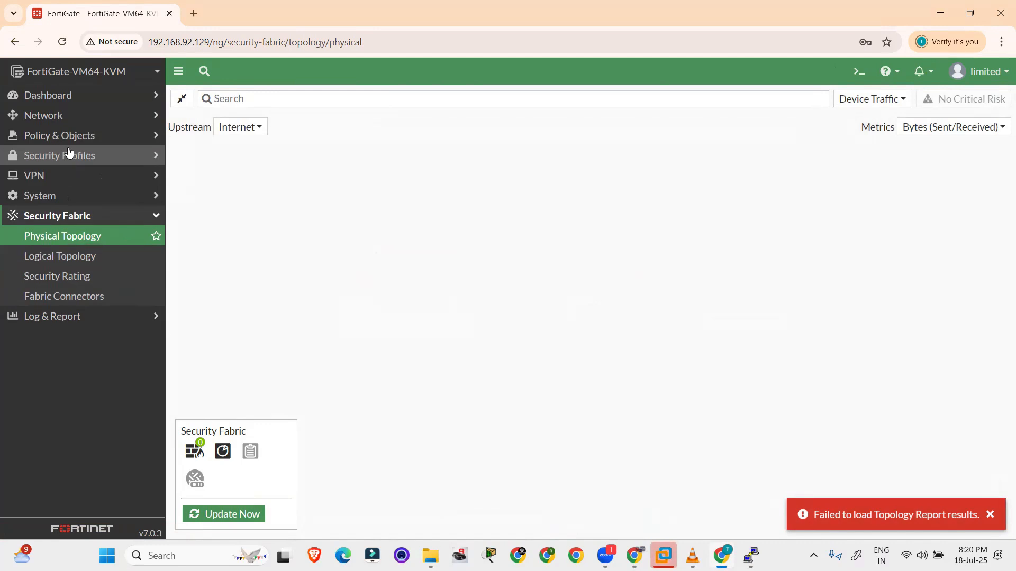
Browse Network's RIP, OSPF, BGP, Routing Objects, Multicast, SD-WAN and Interfaces pages, refreshing Interfaces
{"action": "left_click", "coordinate": [75, 122]}
{"action": "left_click", "coordinate": [62, 237]}
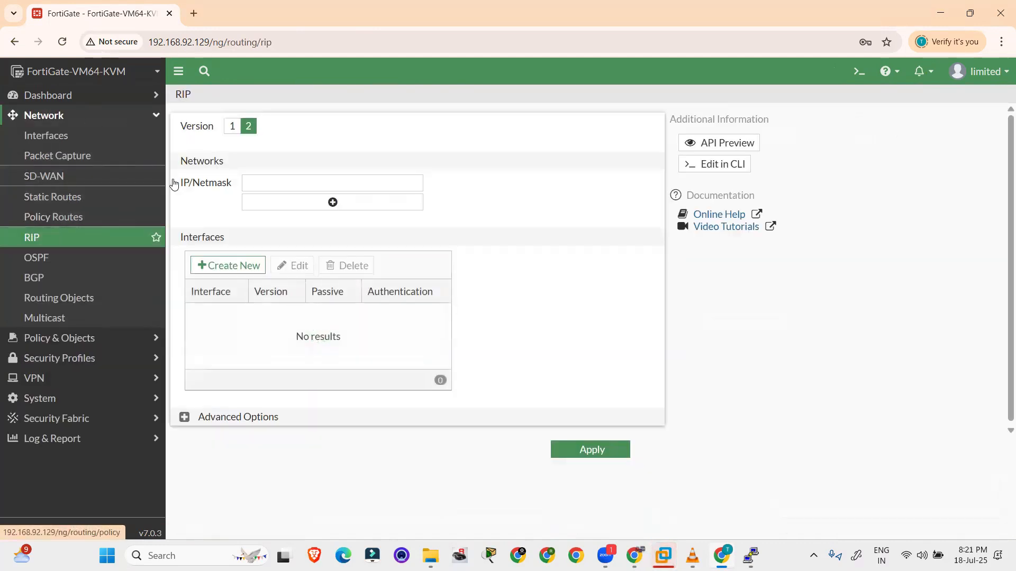
{"action": "left_click", "coordinate": [46, 256]}
{"action": "left_click", "coordinate": [45, 278]}
{"action": "left_click", "coordinate": [60, 302]}
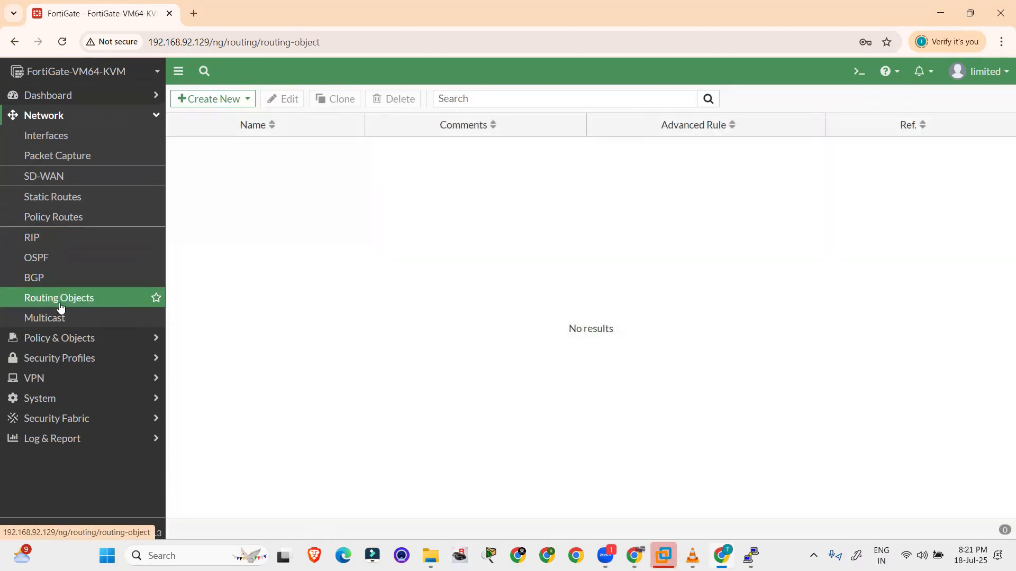
{"action": "left_click", "coordinate": [64, 319]}
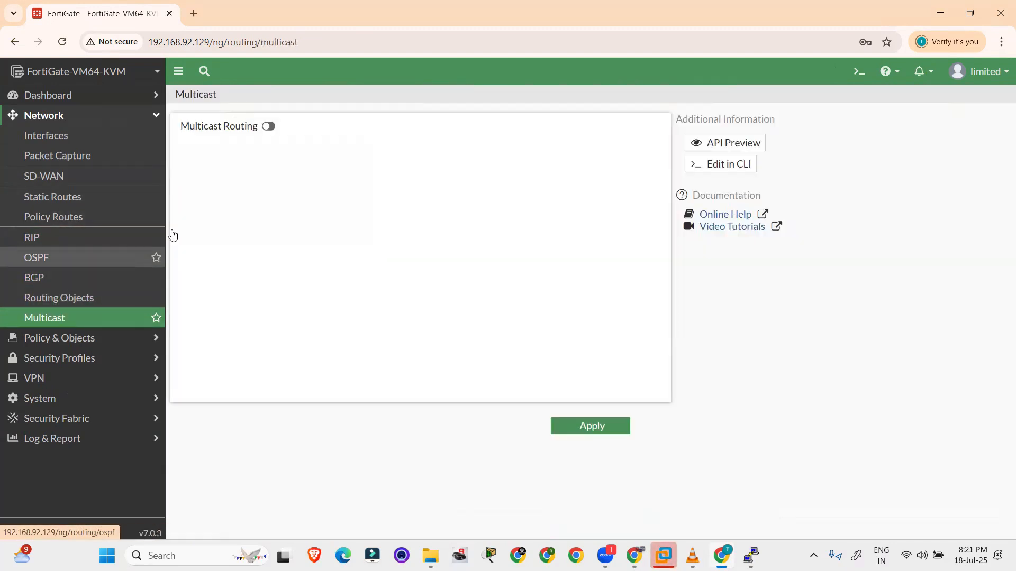
{"action": "left_click", "coordinate": [49, 256]}
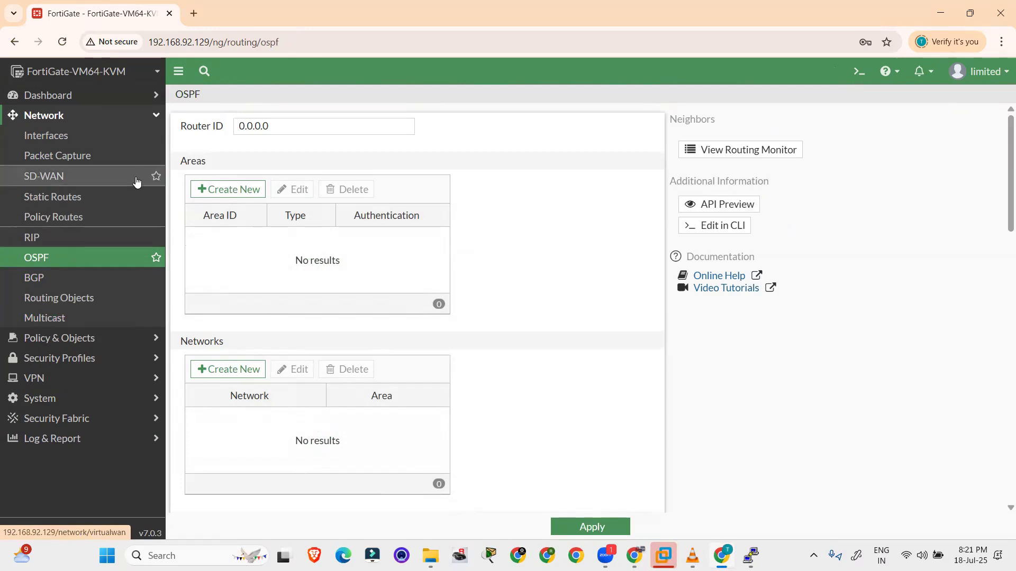
{"action": "left_click", "coordinate": [74, 178]}
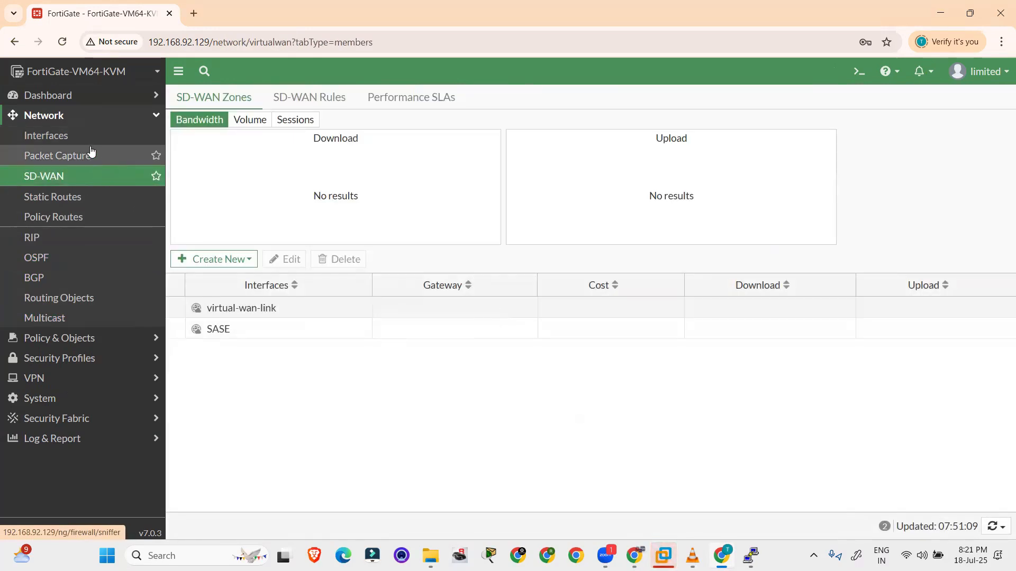
{"action": "left_click", "coordinate": [84, 137]}
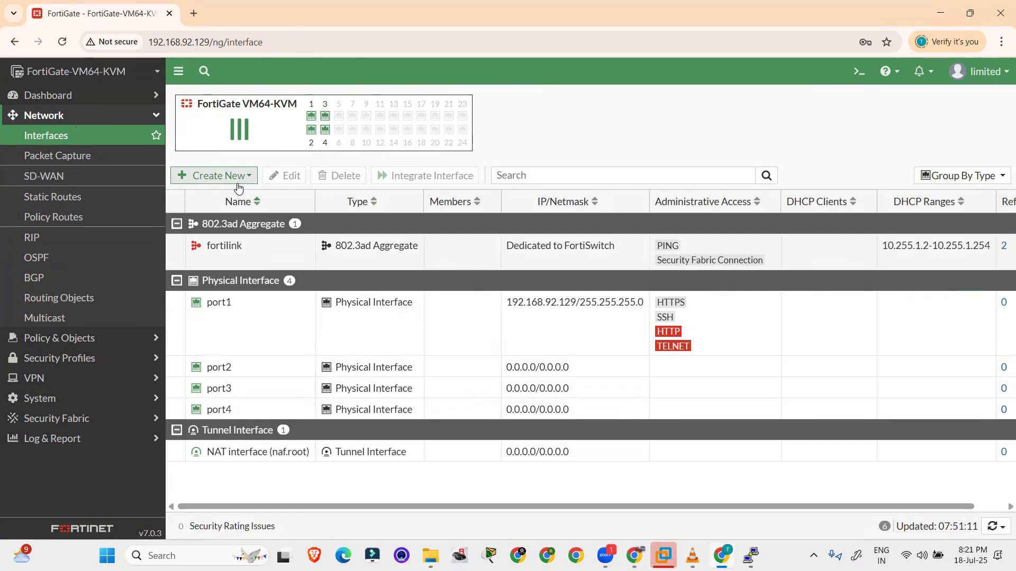
{"action": "left_click", "coordinate": [109, 138]}
{"action": "left_click", "coordinate": [113, 118]}
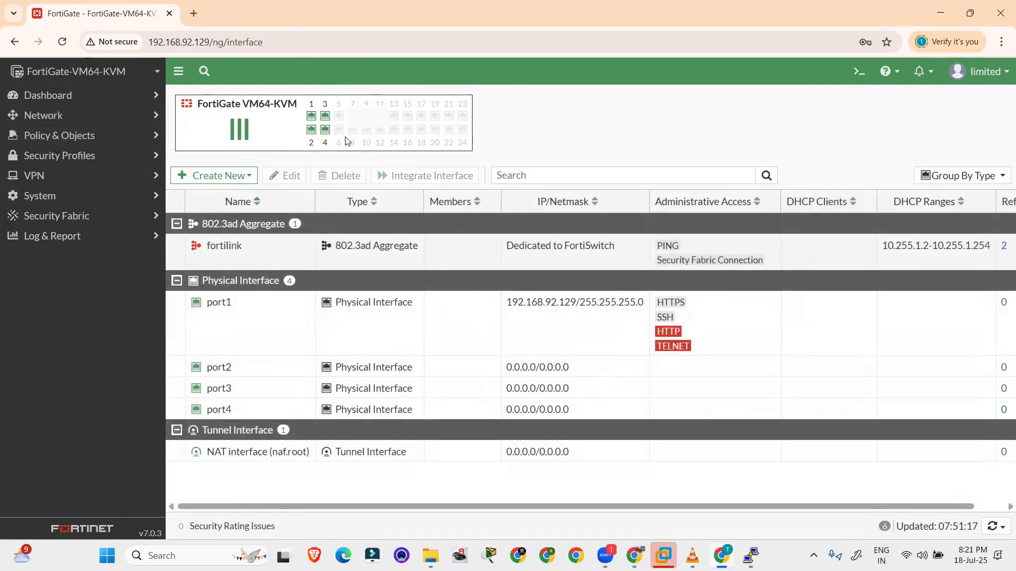